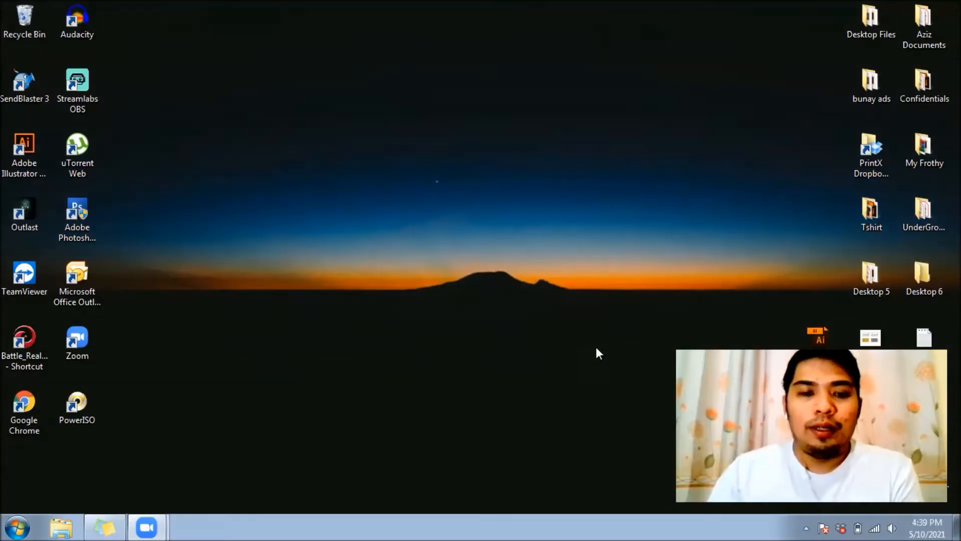
# Step: Launch Google Chrome and open the asensokabayan.com home page
pyautogui.doubleClick(28, 404)
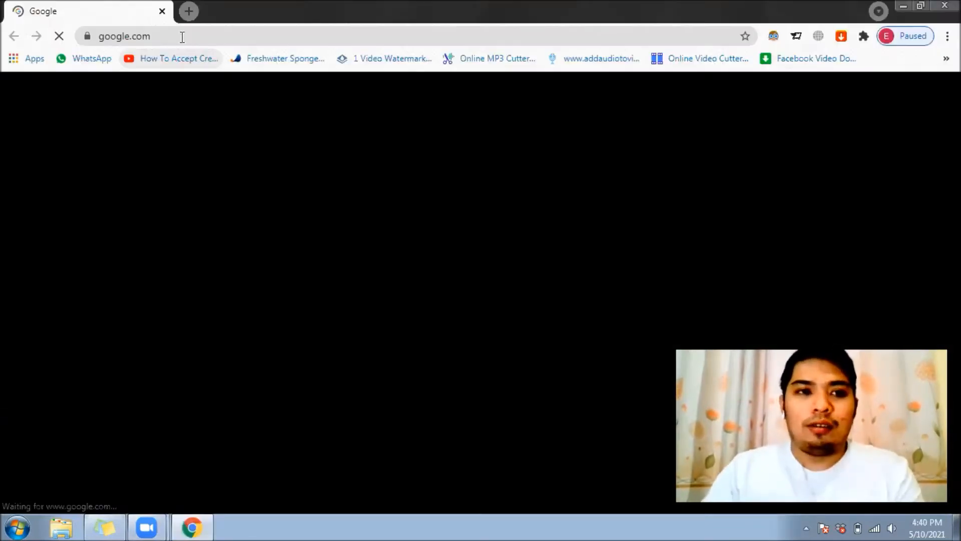
pyautogui.click(182, 38)
pyautogui.write('asensokabayan')
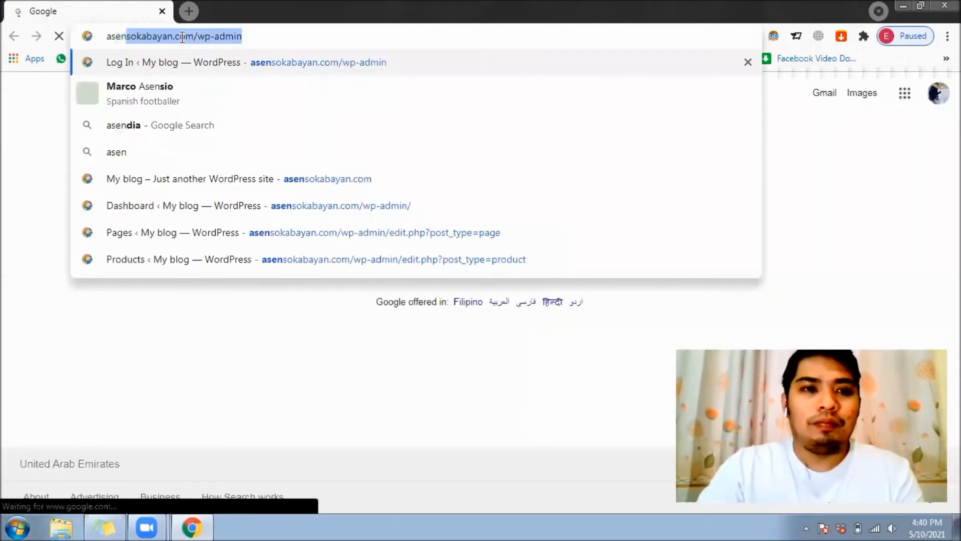
pyautogui.press('End')
pyautogui.press('BackSpace')
pyautogui.press('BackSpace')
pyautogui.press('BackSpace')
pyautogui.press('BackSpace')
pyautogui.press('BackSpace')
pyautogui.press('BackSpace')
pyautogui.press('BackSpace')
pyautogui.press('BackSpace')
pyautogui.press('BackSpace')
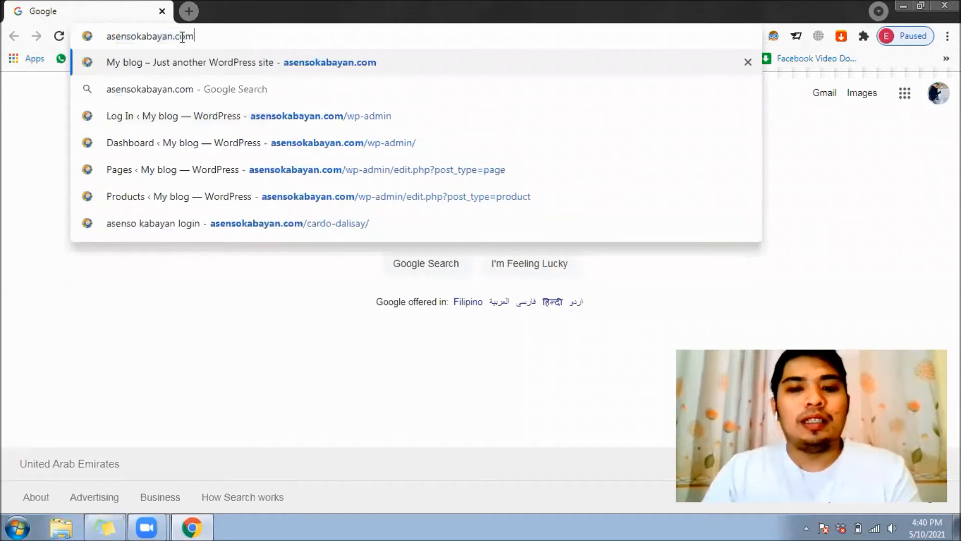
pyautogui.press('Return')
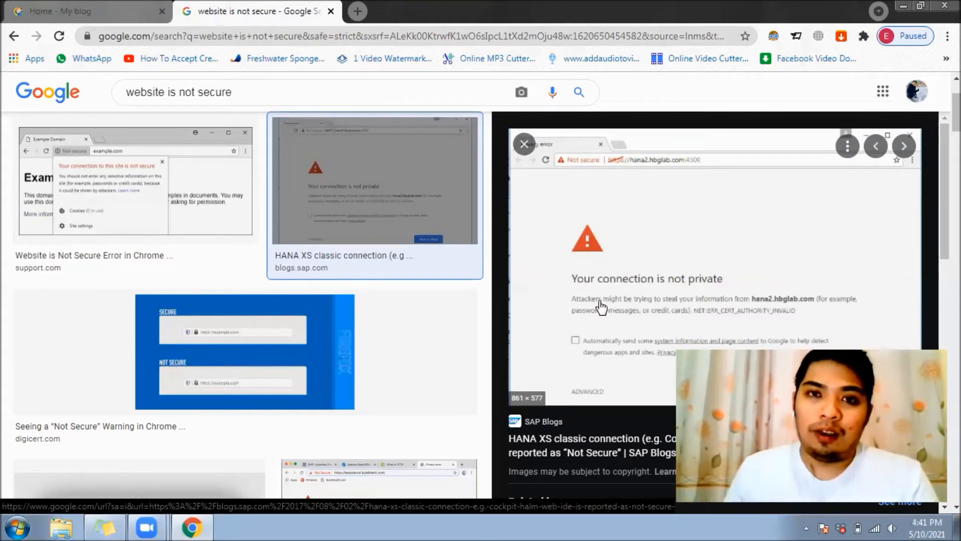
# Step: Close the image search tab about insecure websites and copy the address of the asensokabayan.com site
pyautogui.hotkey('ctrl', 'w')
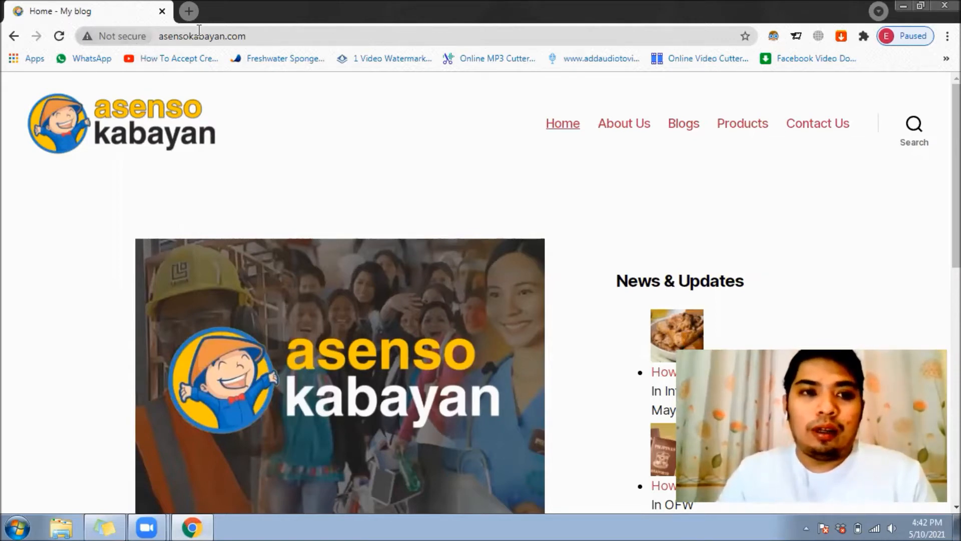
pyautogui.click(275, 37)
pyautogui.hotkey('ctrl', 'c')
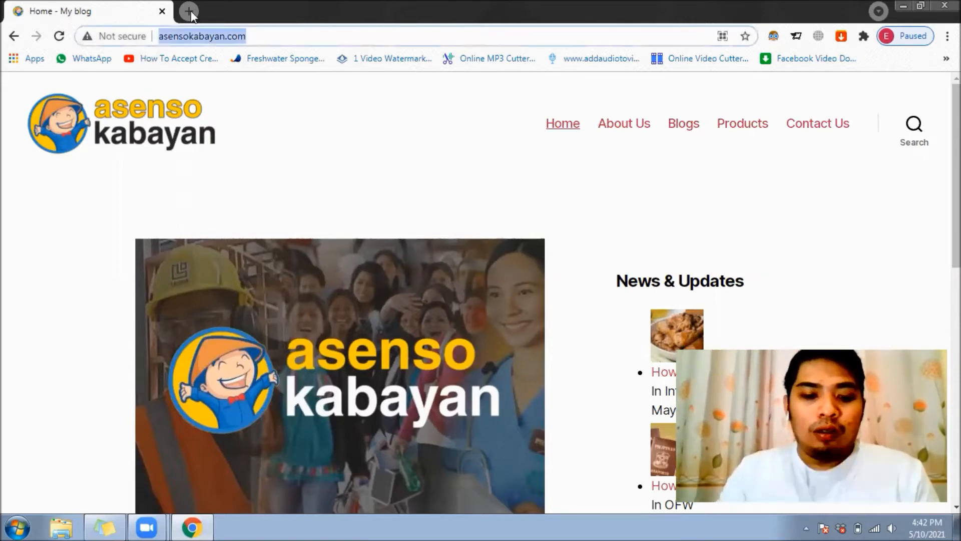
# Step: Search Google for cloudflare in a new tab and open the cloudflare.com website from the results
pyautogui.click(189, 11)
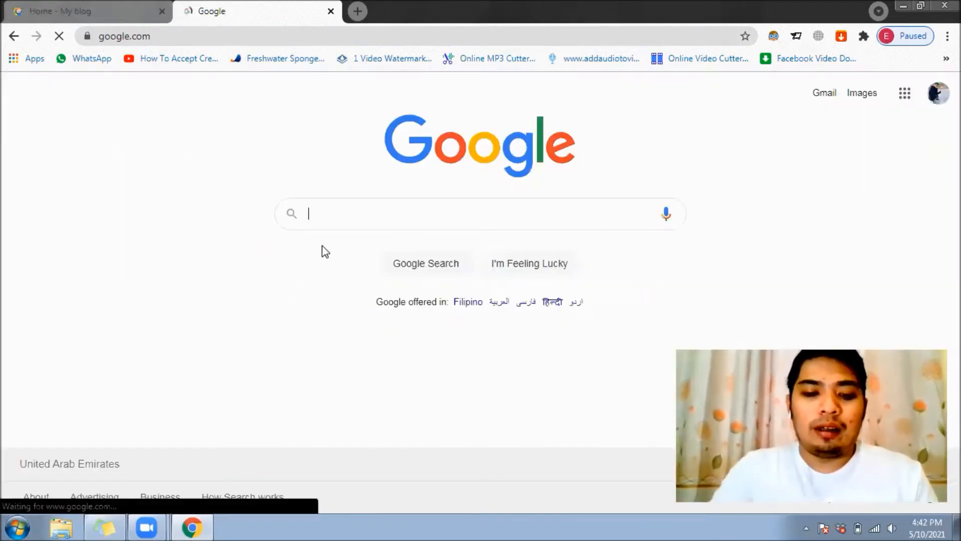
pyautogui.write('cloud')
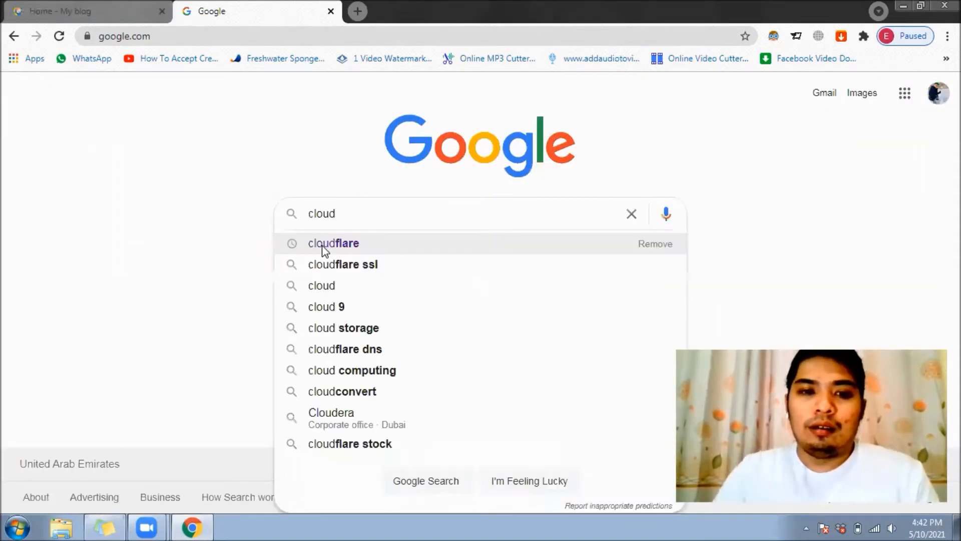
pyautogui.click(323, 245)
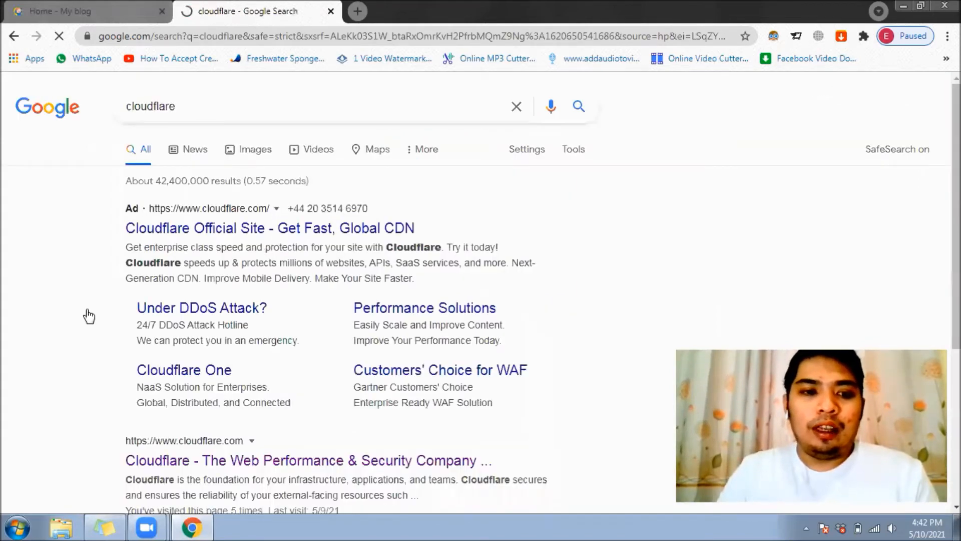
pyautogui.scroll(-1, 89, 315)
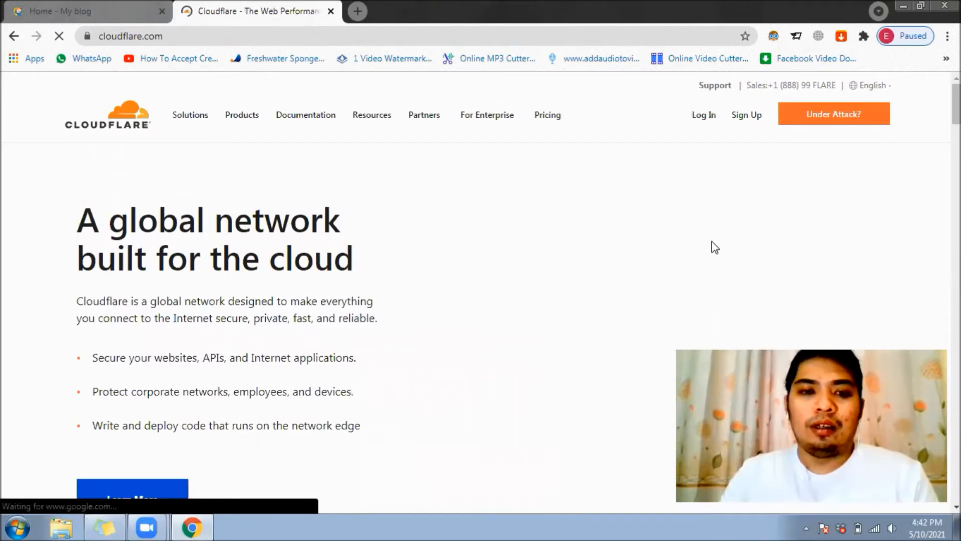
# Step: Go from Cloudflare's sign-up page to its login page and log in with the account e-mail and password
pyautogui.click(740, 128)
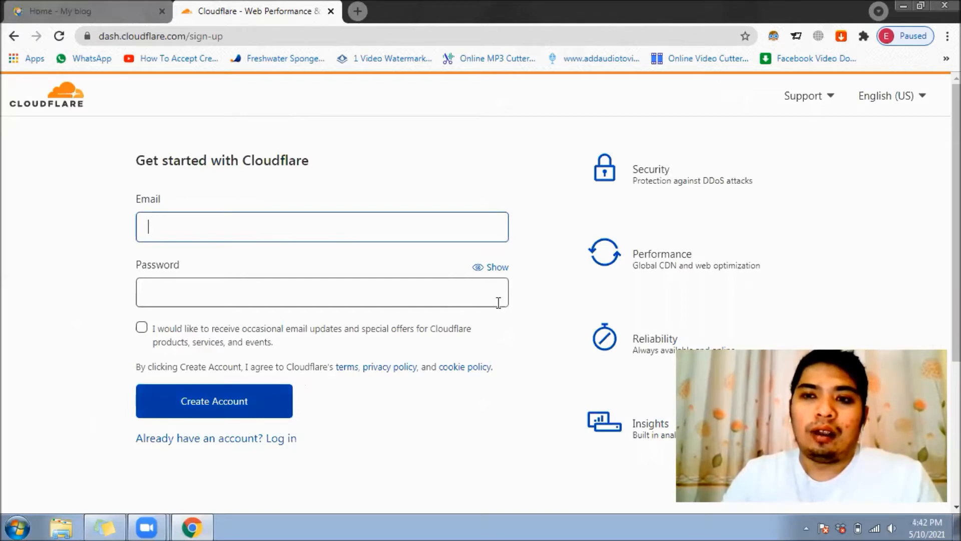
pyautogui.click(47, 103)
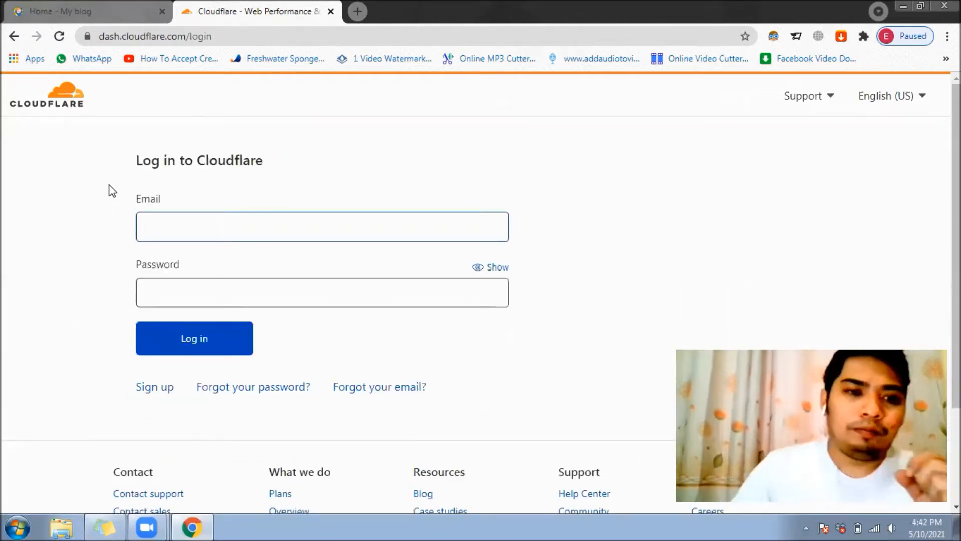
pyautogui.click(186, 233)
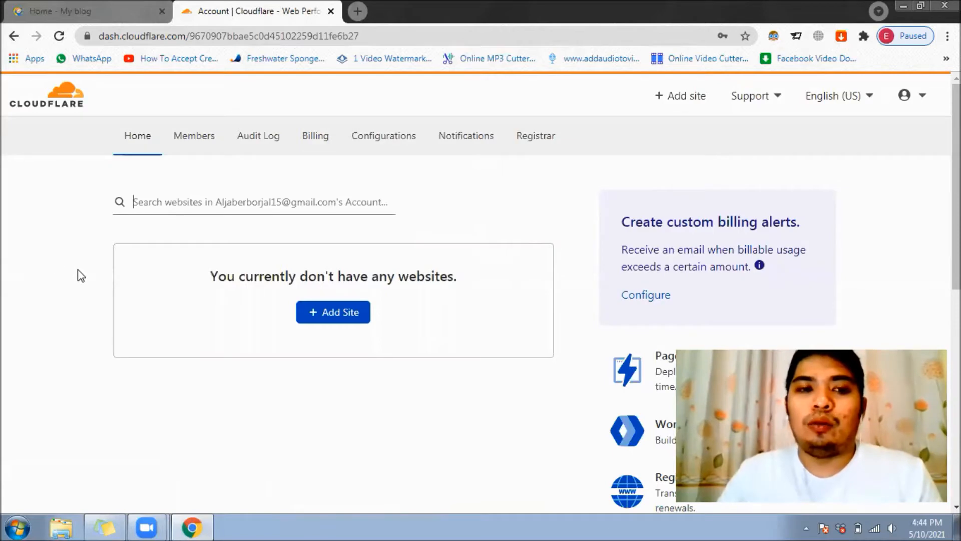
pyautogui.click(155, 209)
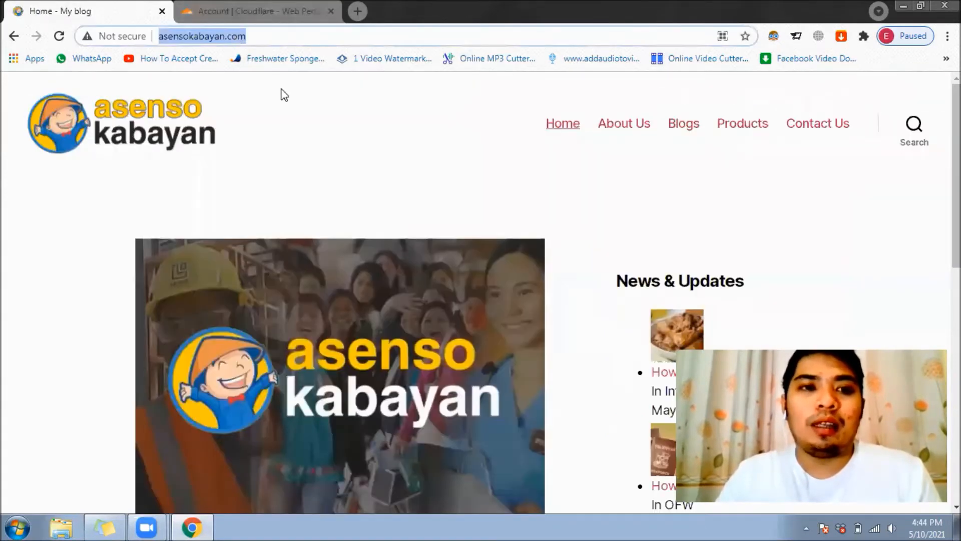
pyautogui.click(255, 19)
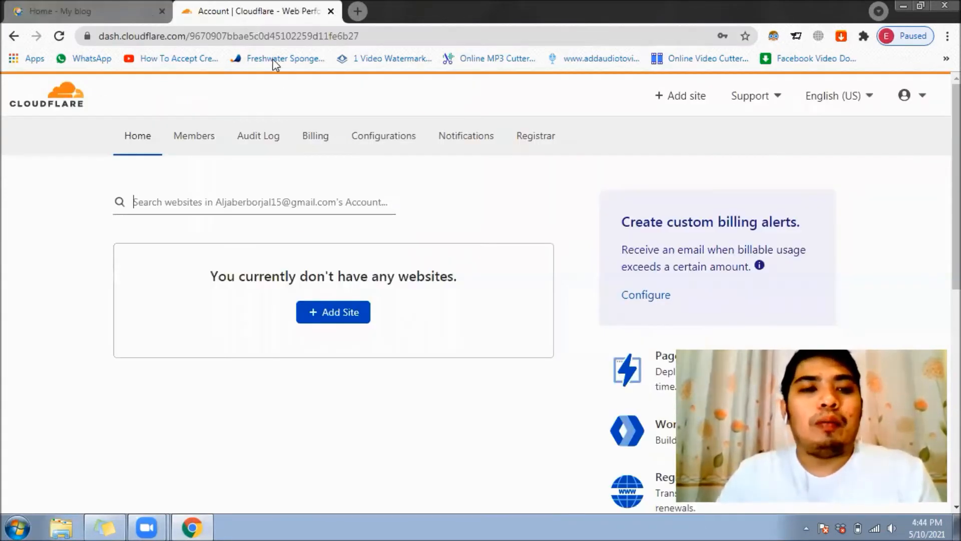
pyautogui.rightClick(207, 203)
pyautogui.click(260, 293)
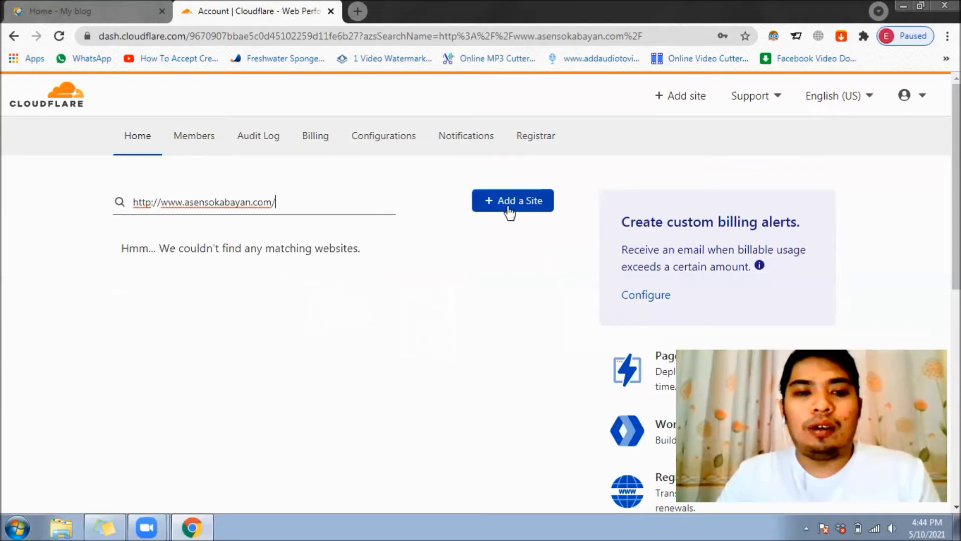
pyautogui.click(507, 205)
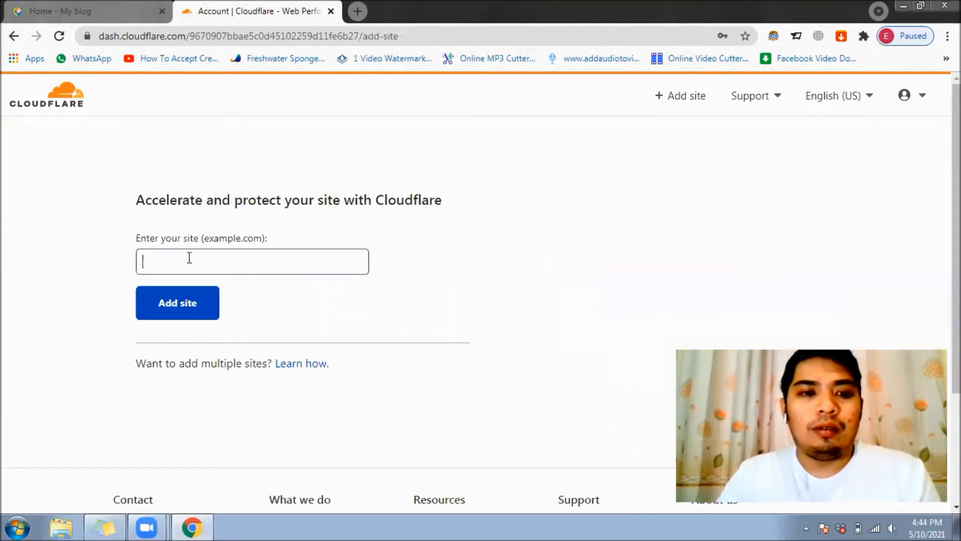
pyautogui.write('http://www.asensokabayan.com/')
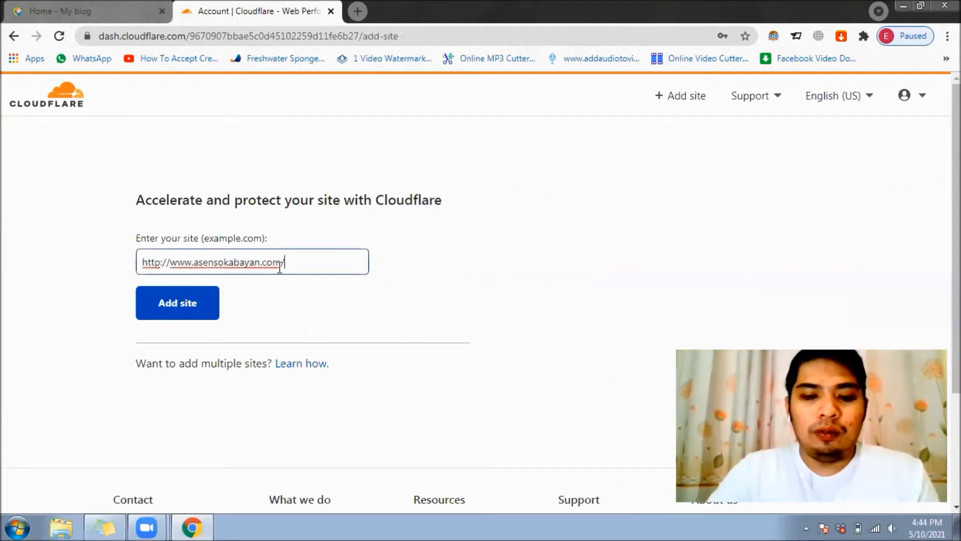
pyautogui.press('BackSpace')
pyautogui.press('Home')
pyautogui.hotkey('shift', 'Right')
pyautogui.hotkey('shift', 'Right')
pyautogui.hotkey('shift', 'Right')
pyautogui.hotkey('shift', 'Right')
pyautogui.hotkey('shift', 'Right')
pyautogui.hotkey('shift', 'Right')
pyautogui.hotkey('shift', 'Right')
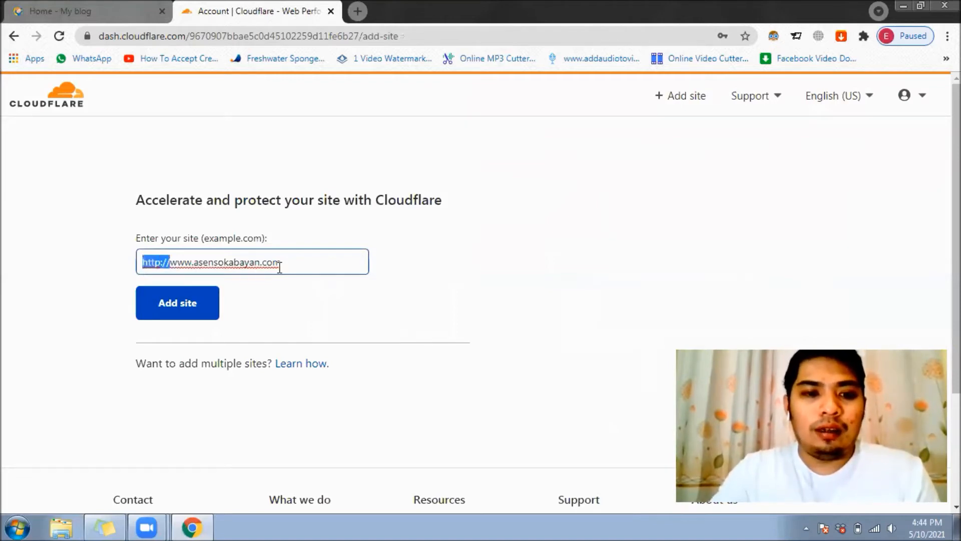
pyautogui.hotkey('shift', 'Right')
pyautogui.hotkey('shift', 'Right')
pyautogui.hotkey('shift', 'Right')
pyautogui.hotkey('shift', 'Right')
pyautogui.press('BackSpace')
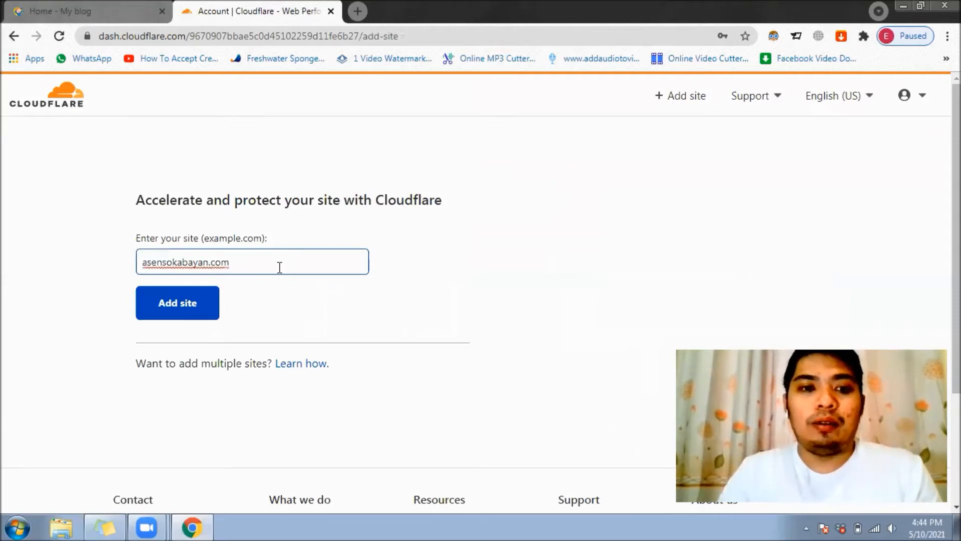
pyautogui.click(182, 303)
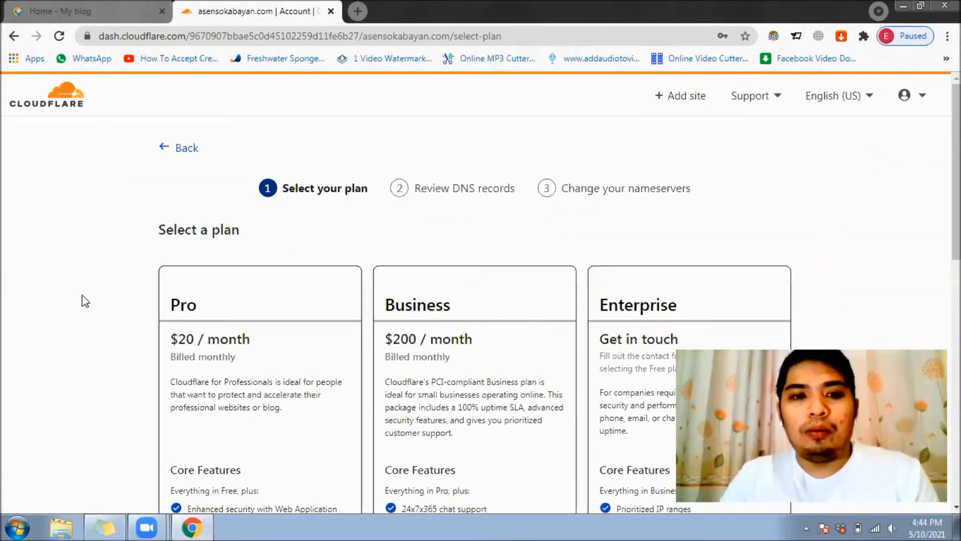
# Step: Choose the Free $0 plan for asensokabayan.com and continue to the DNS record review
pyautogui.scroll(-1, 85, 301)
pyautogui.scroll(-3, 86, 301)
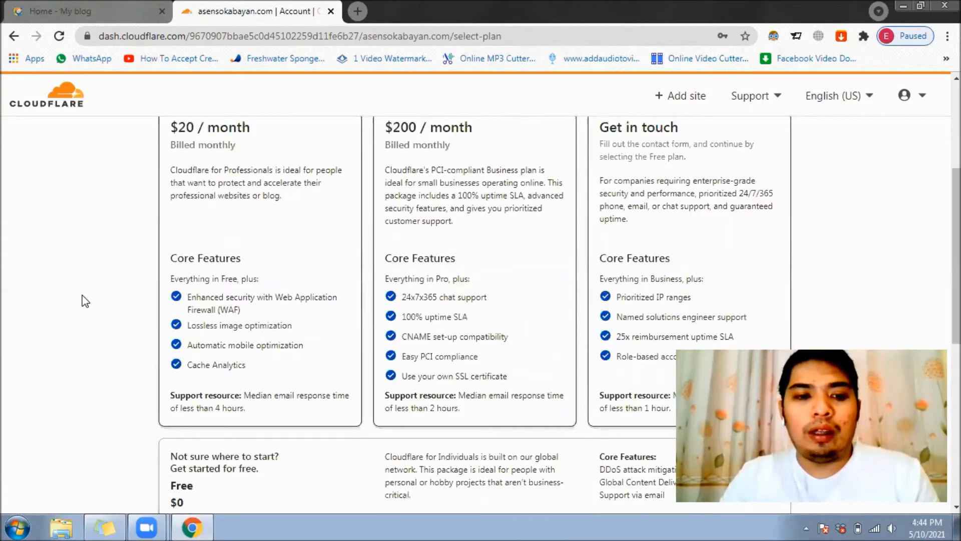
pyautogui.scroll(-3, 85, 301)
pyautogui.scroll(-1, 300, 281)
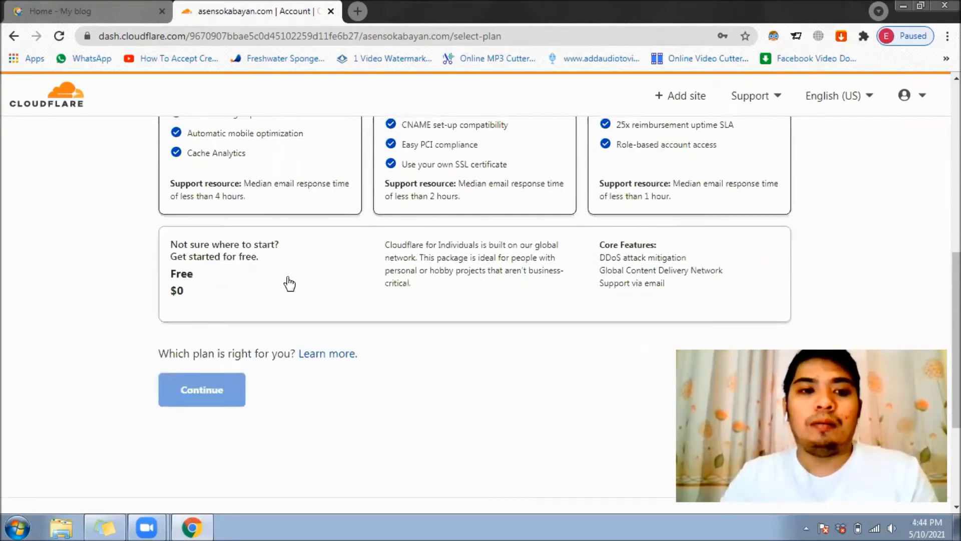
pyautogui.click(290, 284)
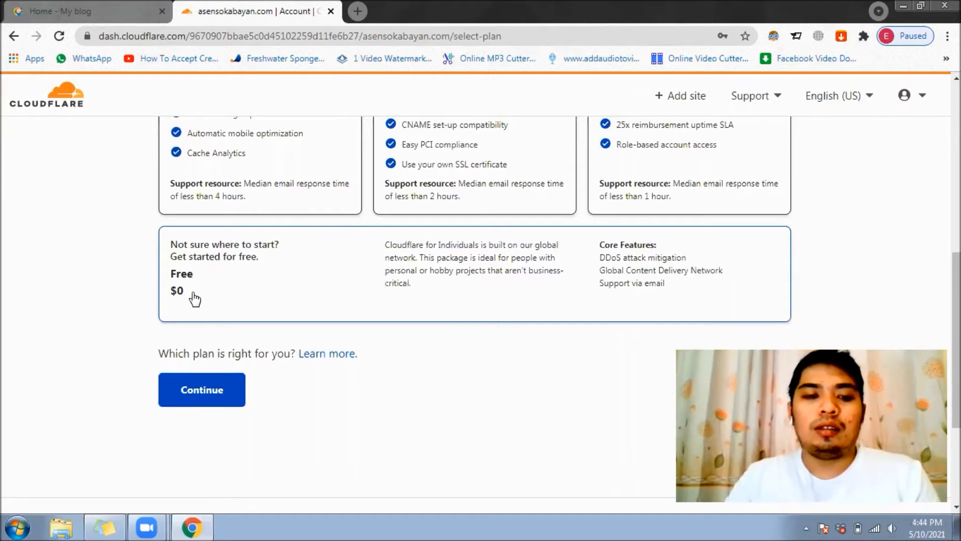
pyautogui.click(208, 401)
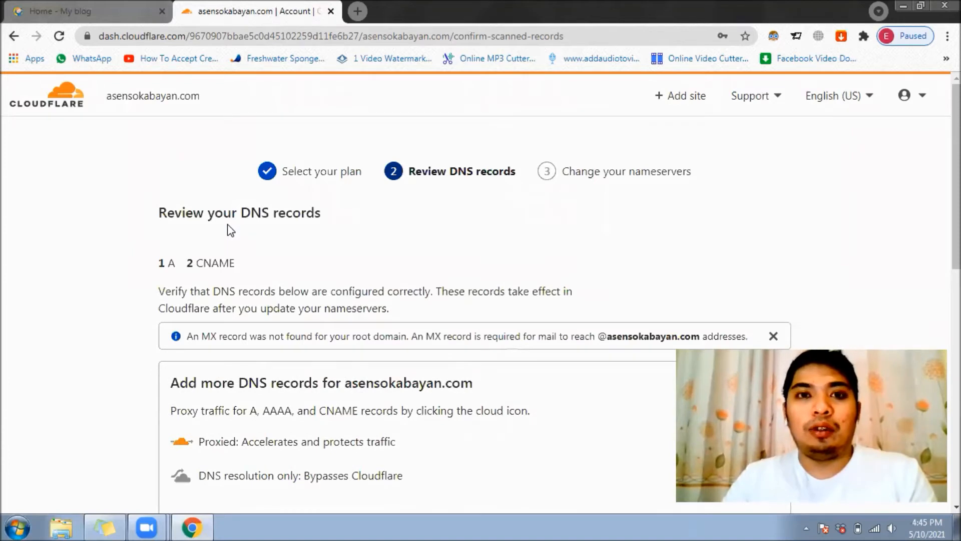
# Step: Review the scanned DNS records for asensokabayan.com and accept them to continue to the nameserver change
pyautogui.scroll(-1, 226, 244)
pyautogui.scroll(-3, 223, 248)
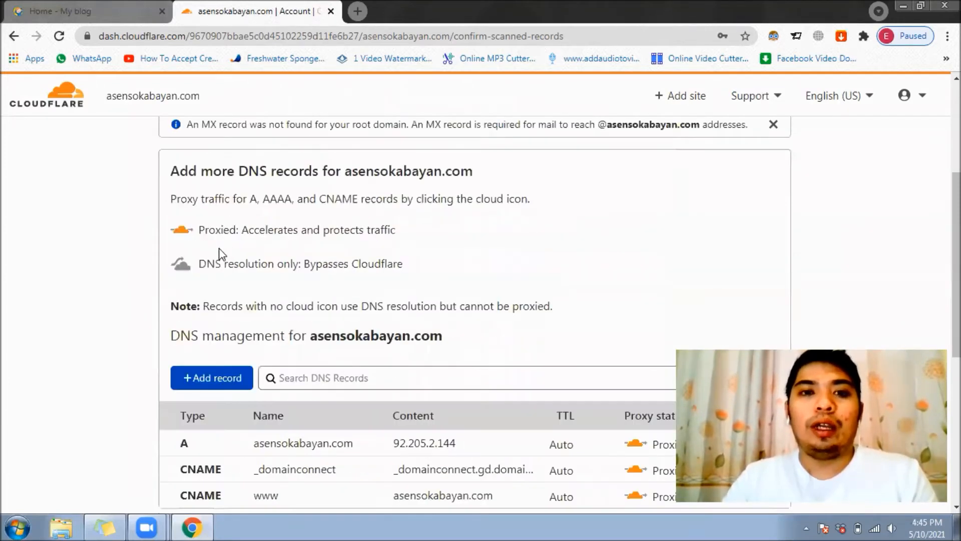
pyautogui.scroll(-1, 112, 291)
pyautogui.scroll(-1, 112, 297)
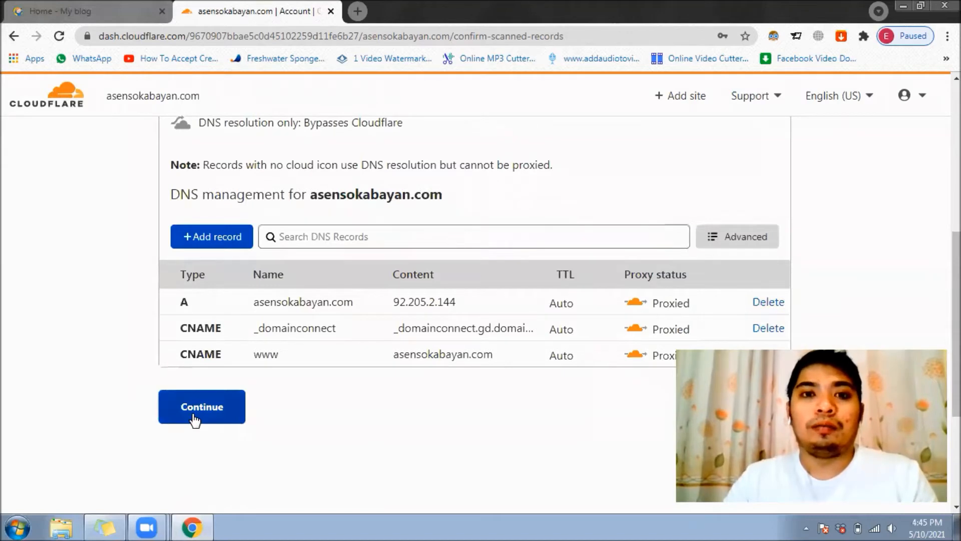
pyautogui.click(194, 420)
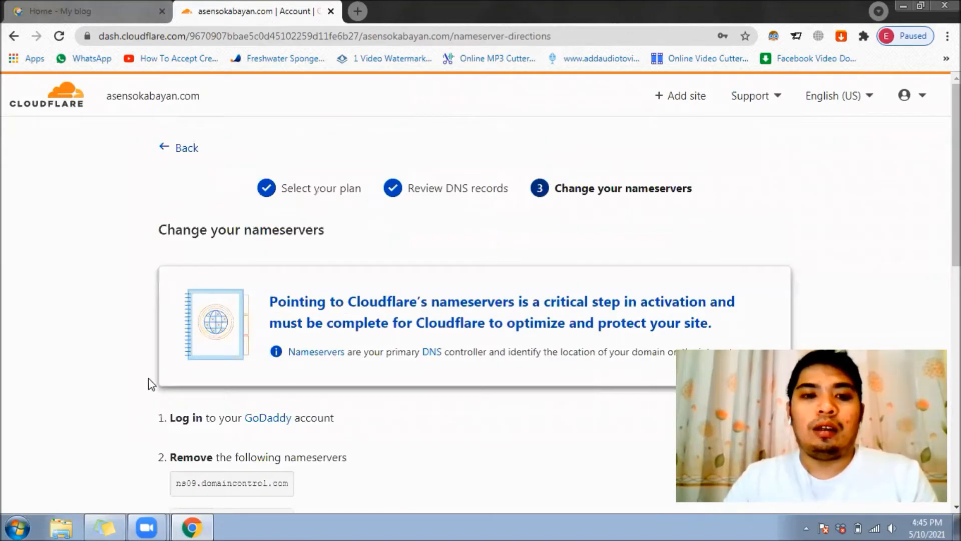
# Step: Read the nameserver change instructions, covering the GoDaddy login, the nameservers to remove and the Cloudflare nameservers to add
pyautogui.scroll(-3, 79, 326)
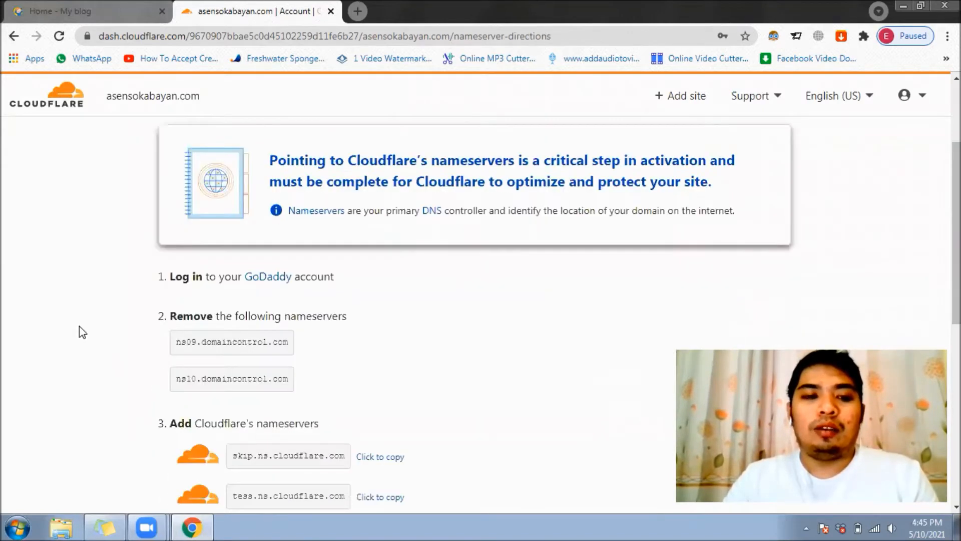
pyautogui.scroll(2, 105, 343)
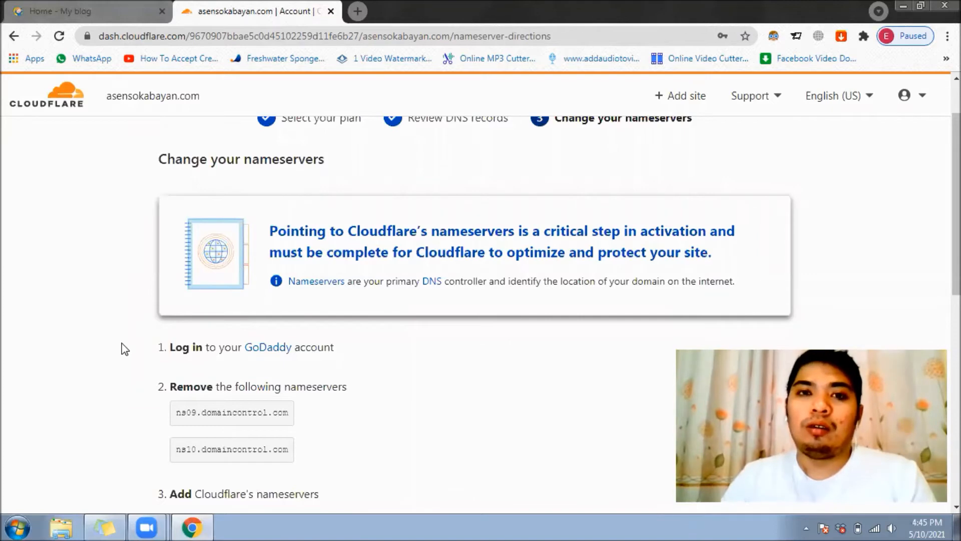
pyautogui.scroll(-1, 124, 349)
pyautogui.moveTo(334, 277); pyautogui.dragTo(231, 277)
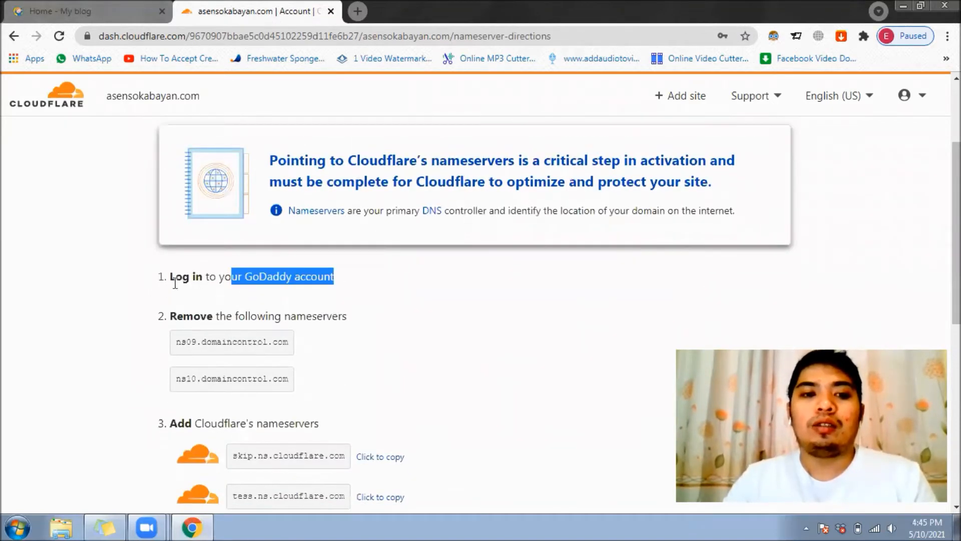
pyautogui.click(94, 294)
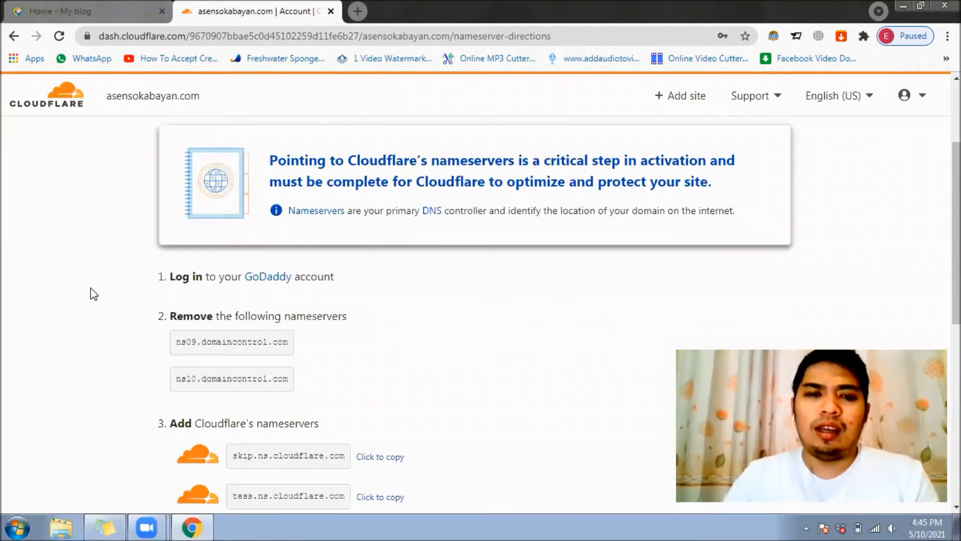
pyautogui.scroll(-1, 93, 294)
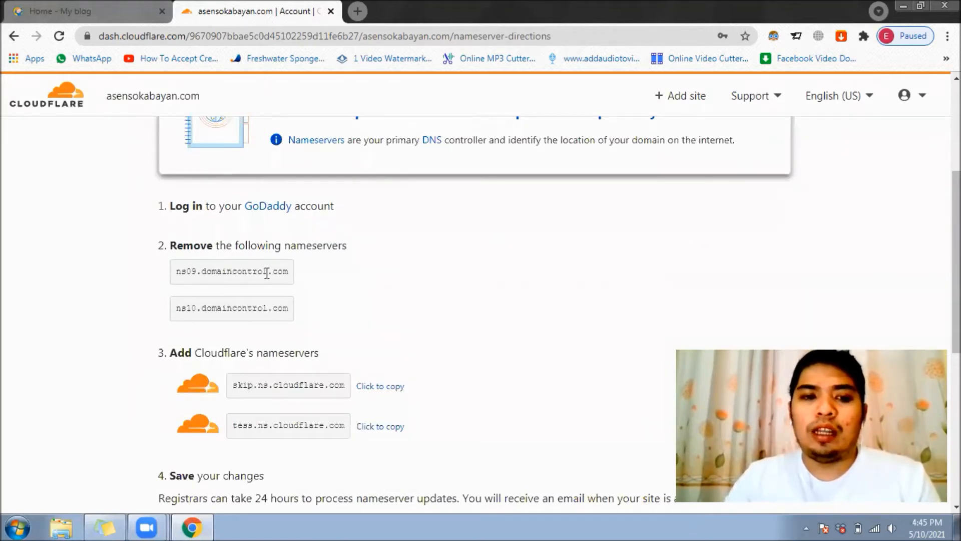
pyautogui.moveTo(369, 286); pyautogui.dragTo(181, 271)
pyautogui.click(203, 275)
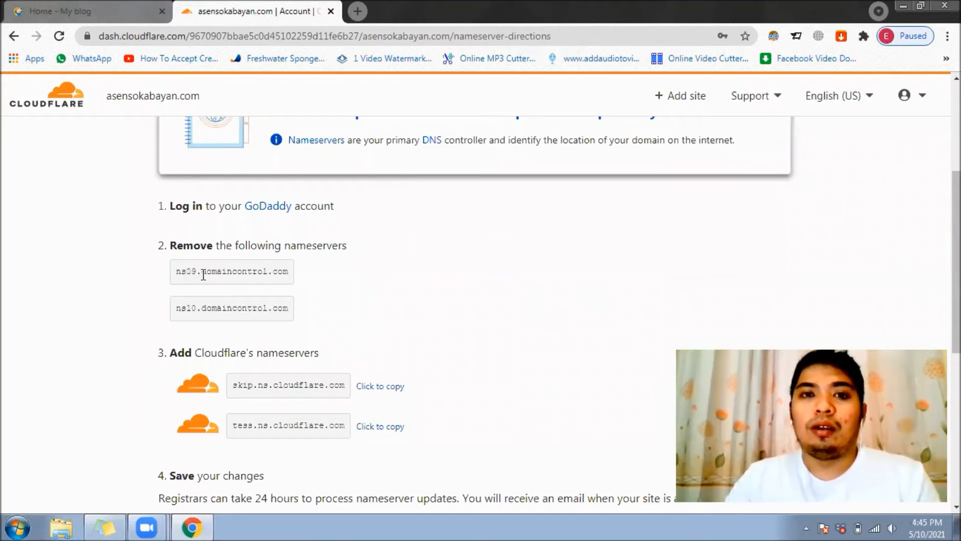
pyautogui.moveTo(176, 271); pyautogui.dragTo(253, 271)
pyautogui.click(87, 309)
pyautogui.scroll(-1, 86, 310)
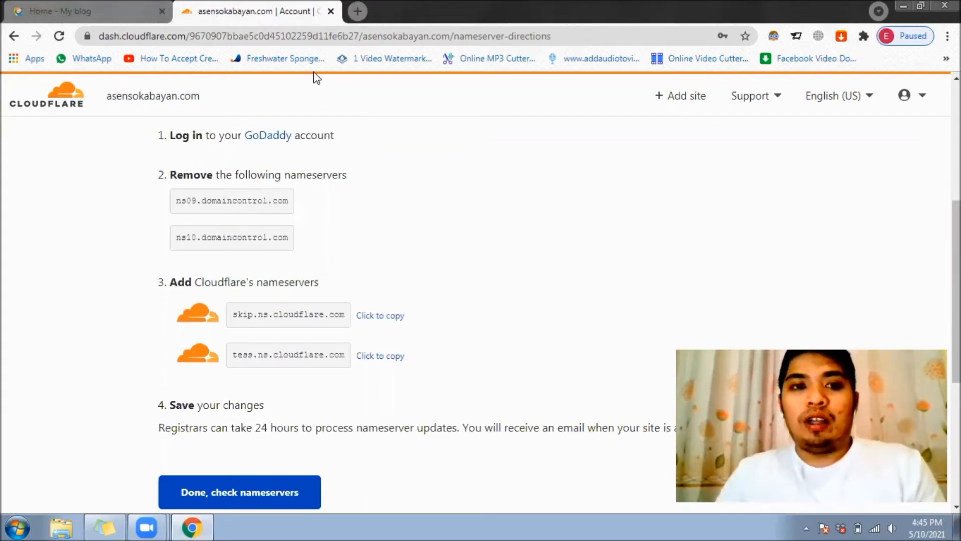
pyautogui.click(144, 6)
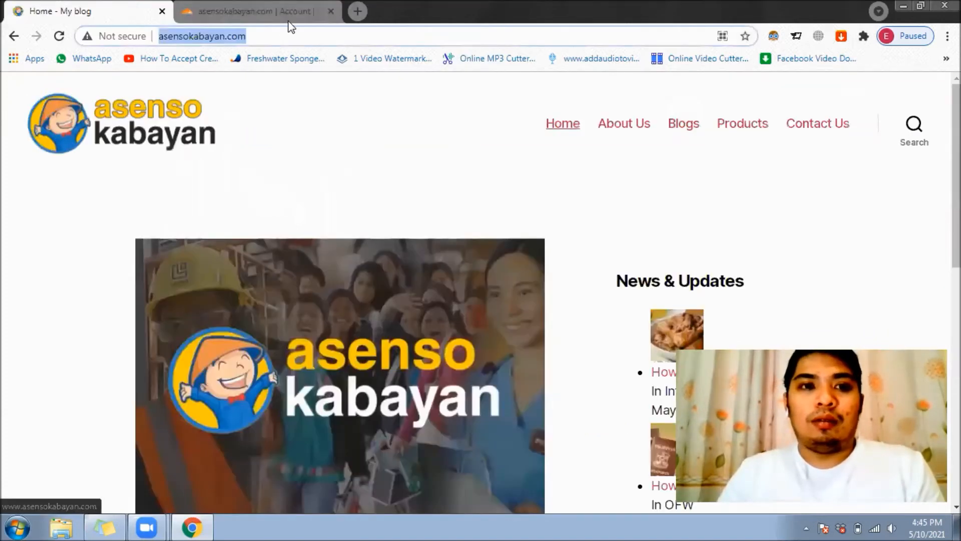
pyautogui.click(288, 20)
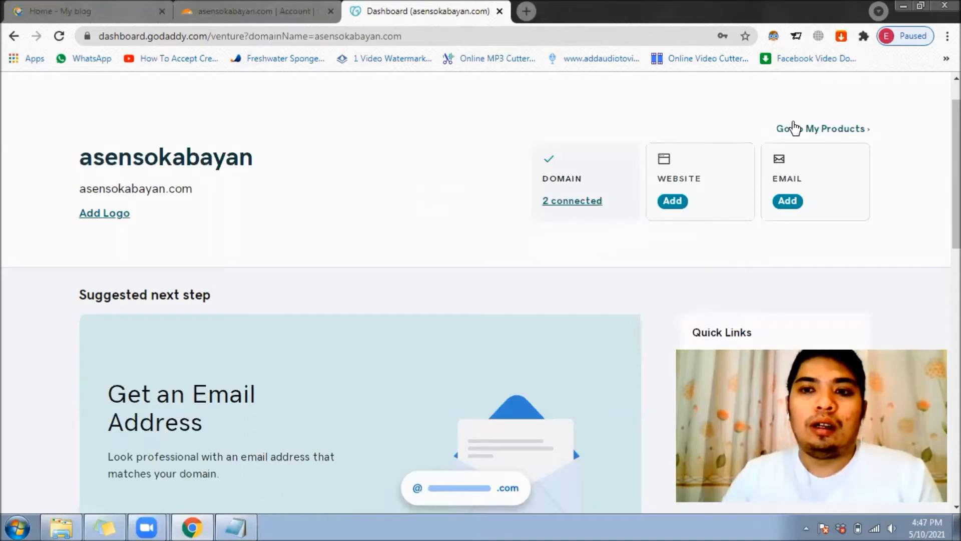
# Step: Open the DNS management page for asensokabayan.com from the GoDaddy account's product list
pyautogui.click(804, 137)
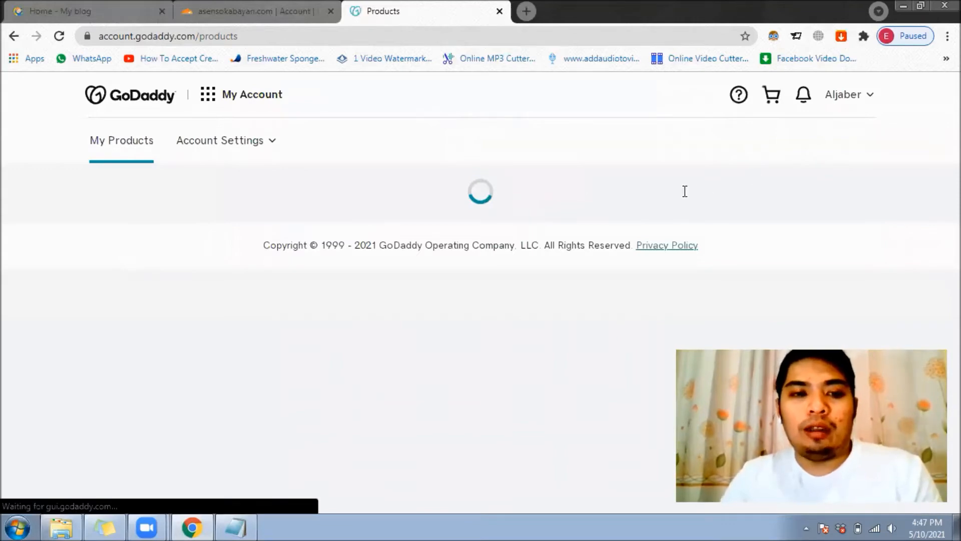
pyautogui.scroll(-1, 21, 312)
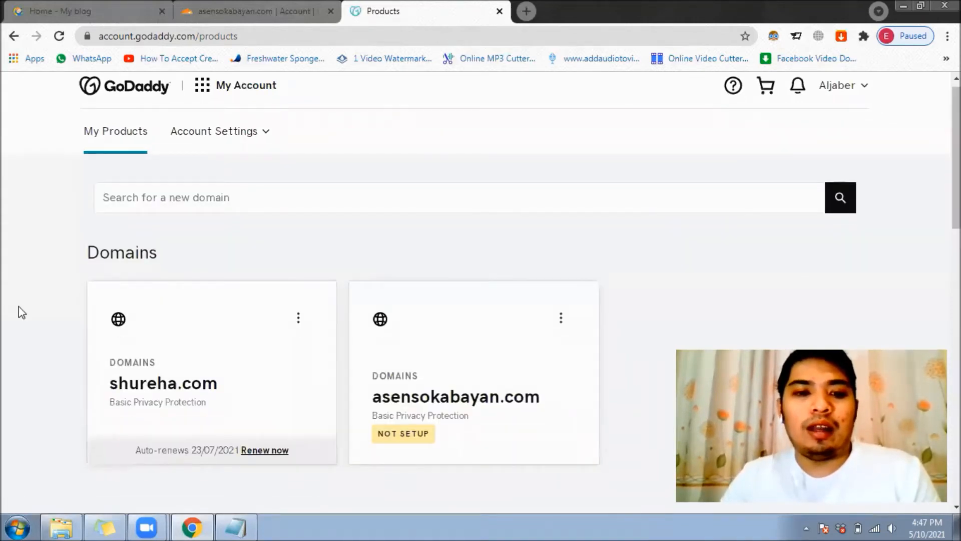
pyautogui.scroll(-1, 480, 308)
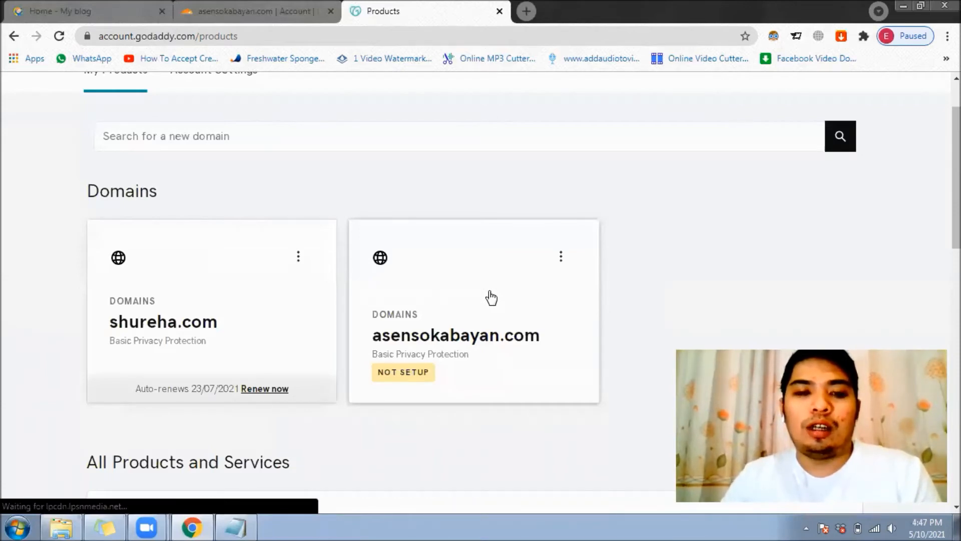
pyautogui.scroll(-2, 490, 297)
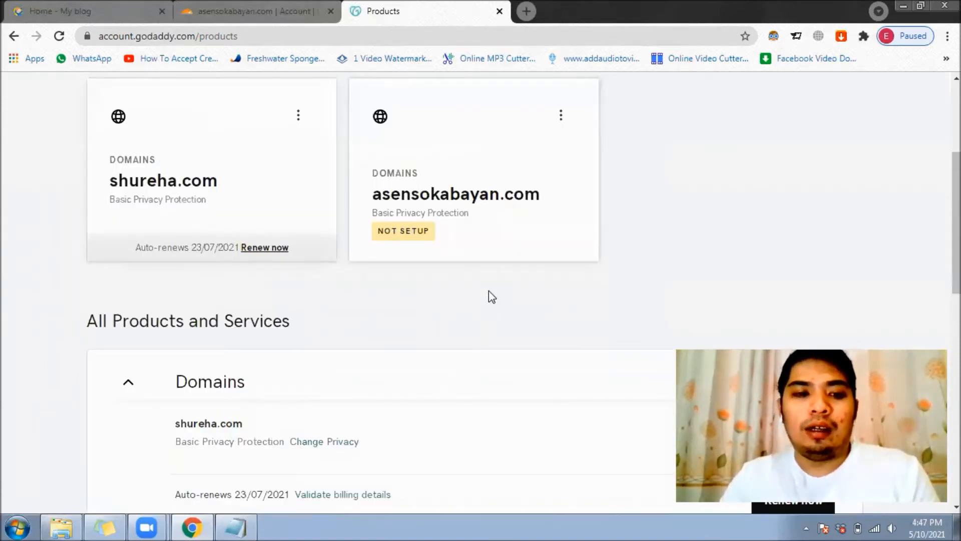
pyautogui.scroll(-2, 491, 296)
pyautogui.scroll(-1, 129, 248)
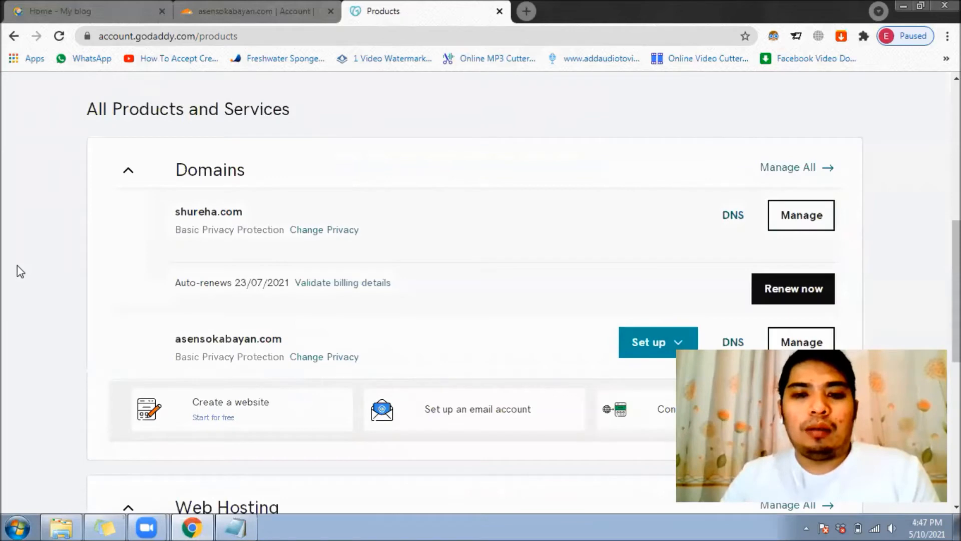
pyautogui.scroll(-1, 20, 271)
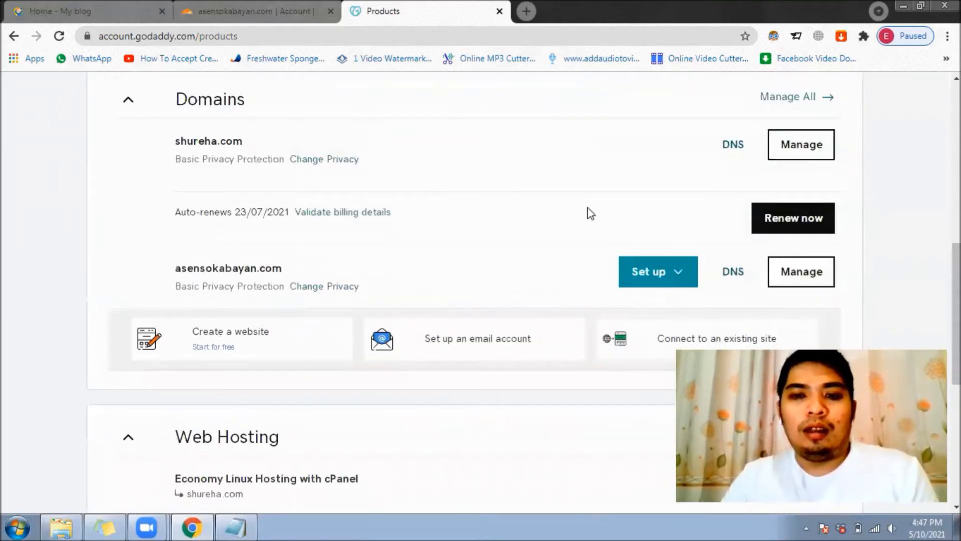
pyautogui.click(732, 274)
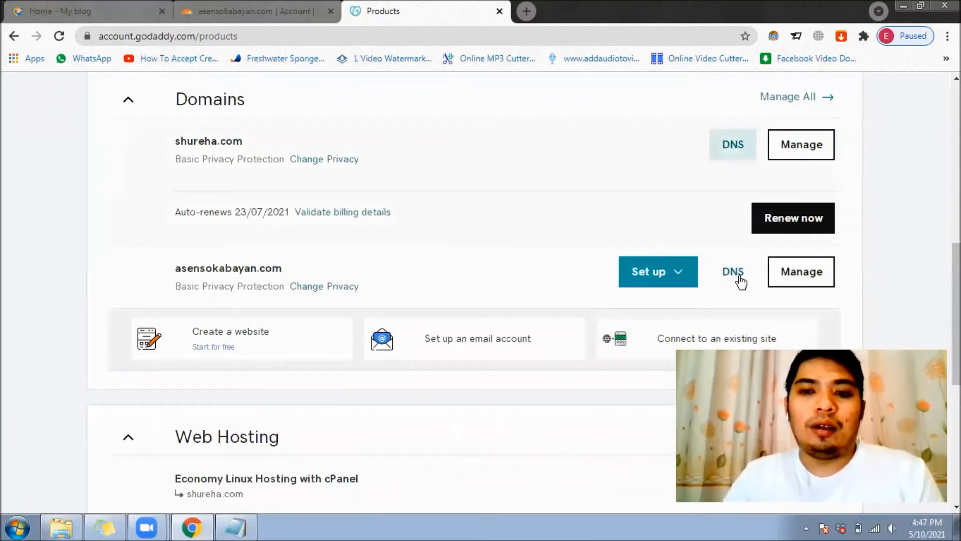
pyautogui.click(740, 277)
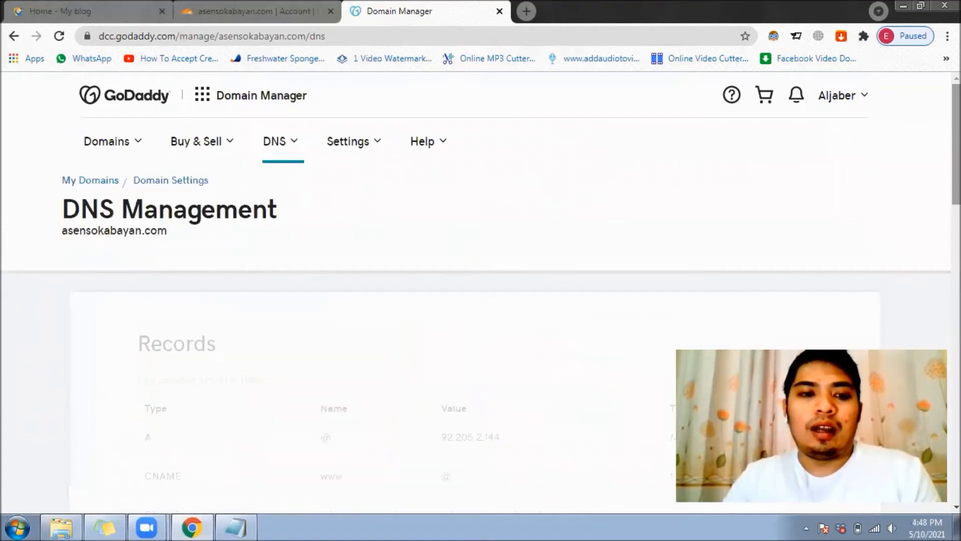
# Step: Compare the nameservers listed for asensokabayan.com in GoDaddy with the ones Cloudflare says to remove
pyautogui.scroll(-1, 476, 292)
pyautogui.scroll(-2, 541, 87)
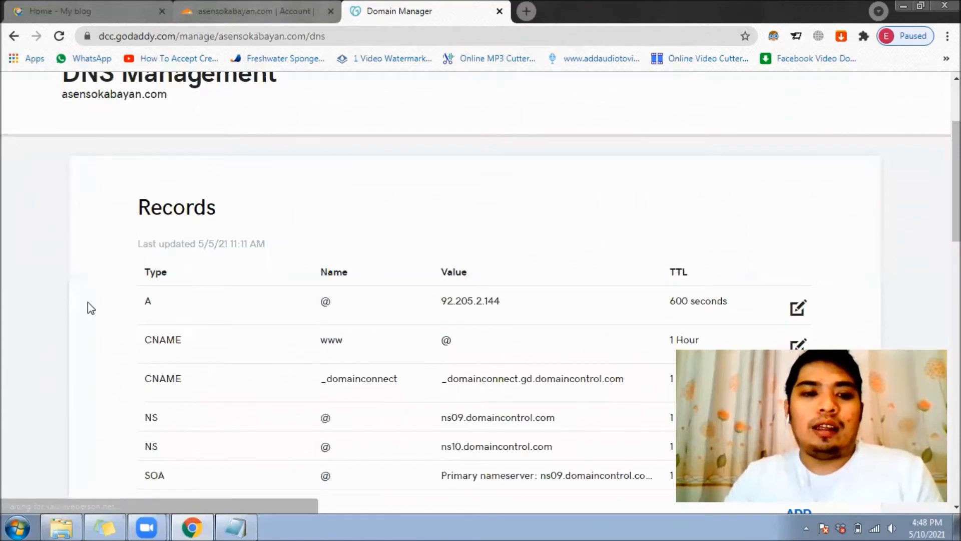
pyautogui.hotkey('ctrl', 'shift', 'Tab')
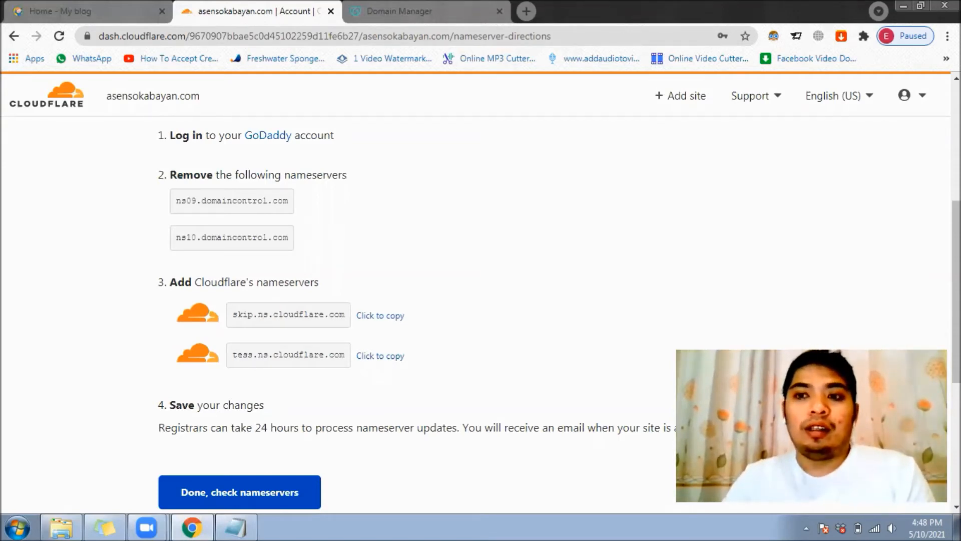
pyautogui.hotkey('ctrl', 'Tab')
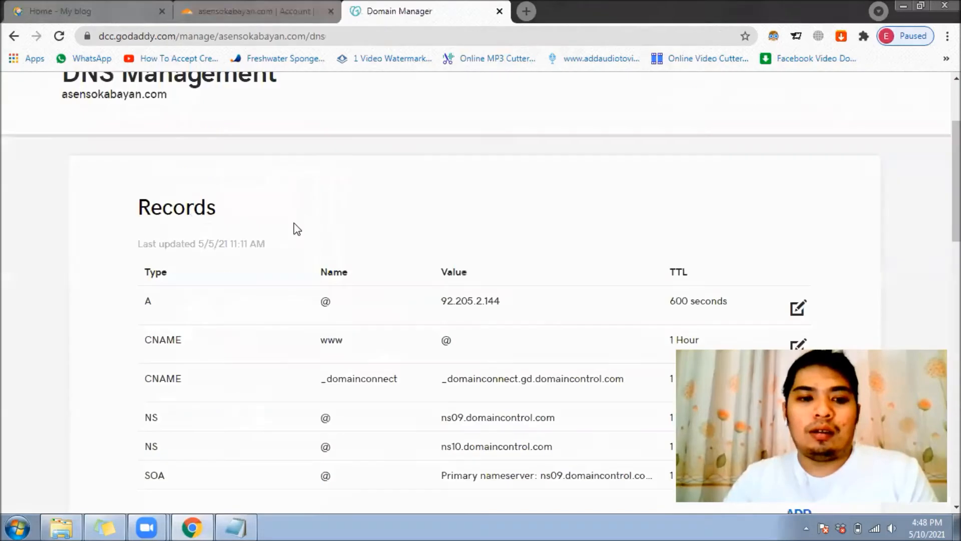
pyautogui.scroll(-5, 295, 227)
pyautogui.scroll(-2, 296, 227)
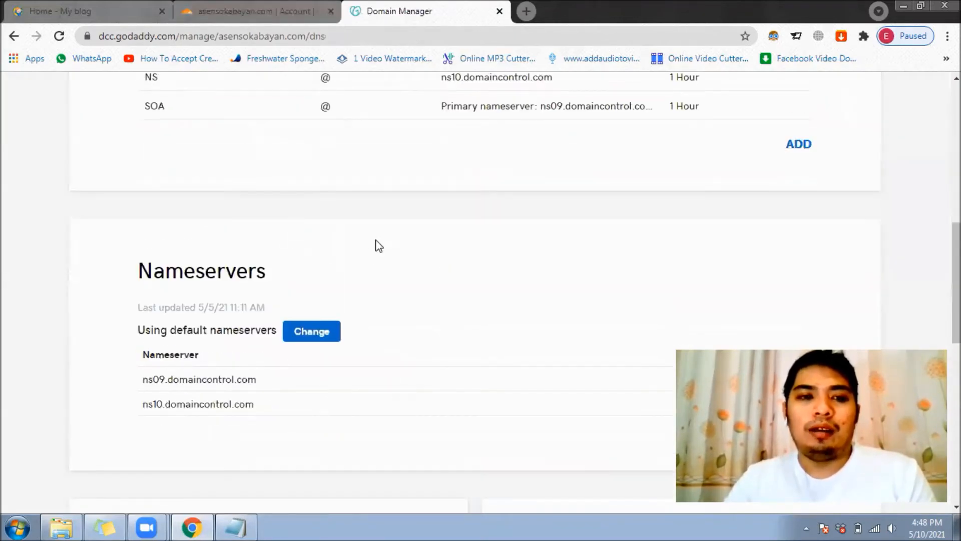
pyautogui.scroll(-1, 373, 250)
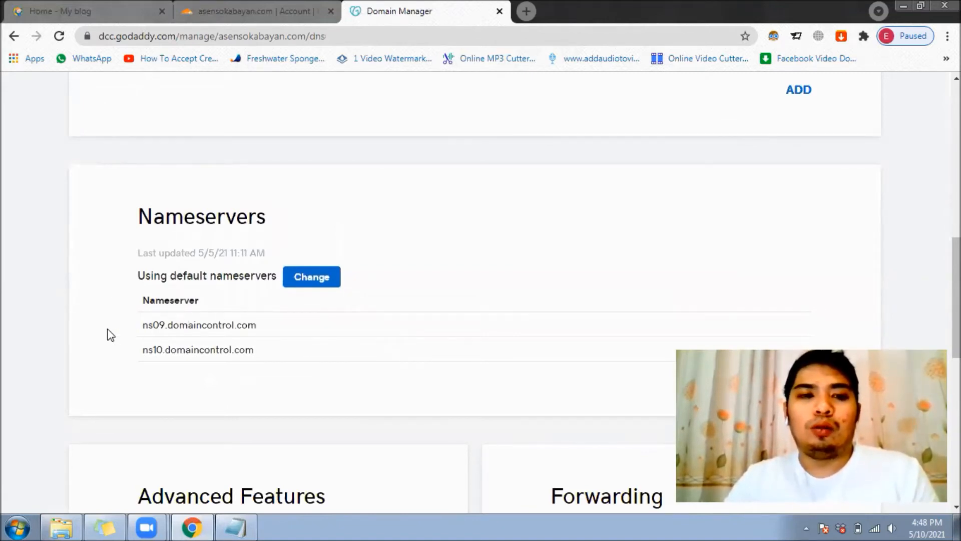
pyautogui.moveTo(109, 309); pyautogui.dragTo(180, 340)
pyautogui.click(259, 357)
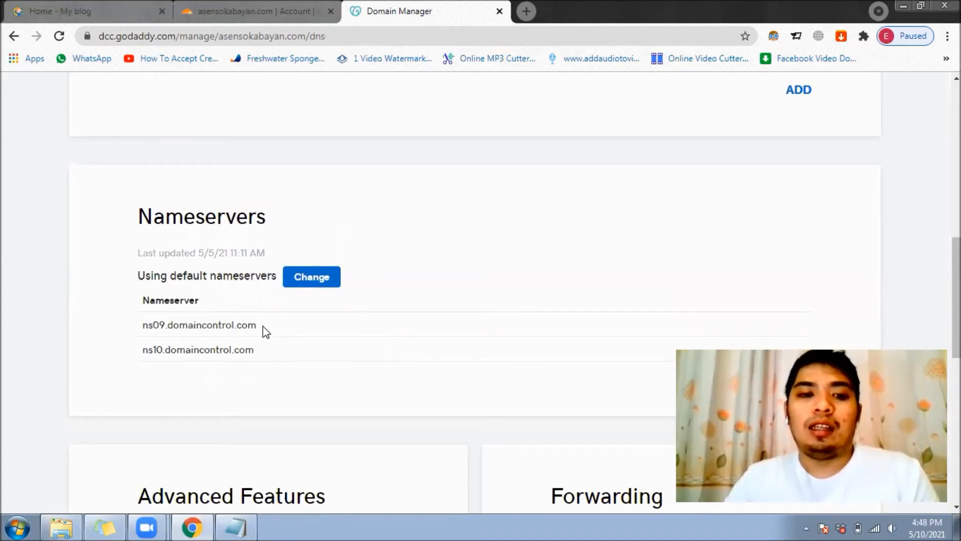
# Step: Change asensokabayan.com to custom nameservers in GoDaddy, copying skip.ns.cloudflare.com from Cloudflare as the first nameserver
pyautogui.click(298, 284)
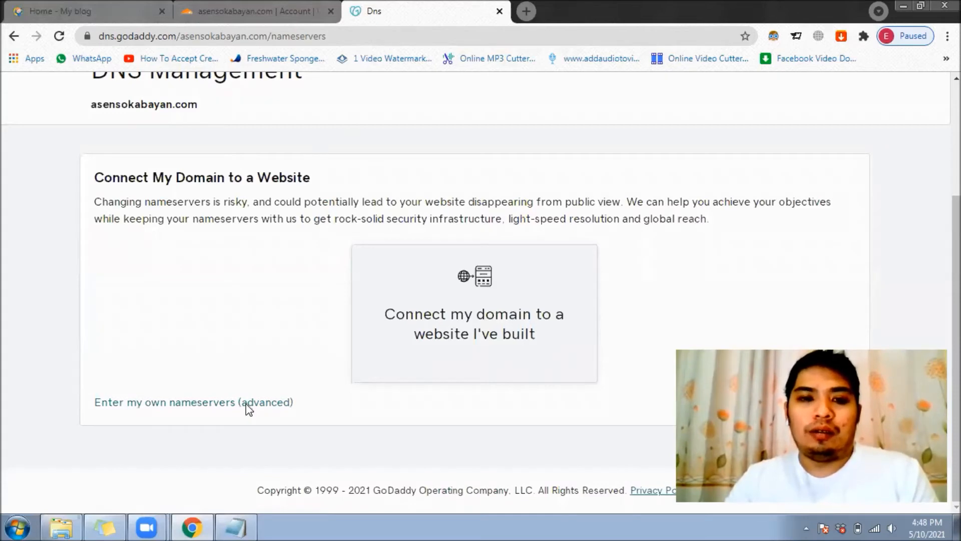
pyautogui.click(245, 404)
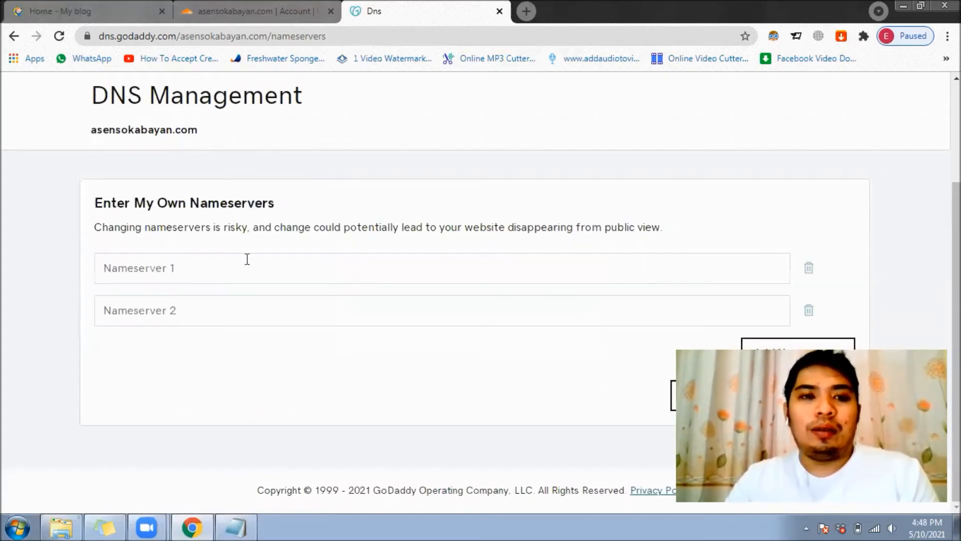
pyautogui.click(224, 22)
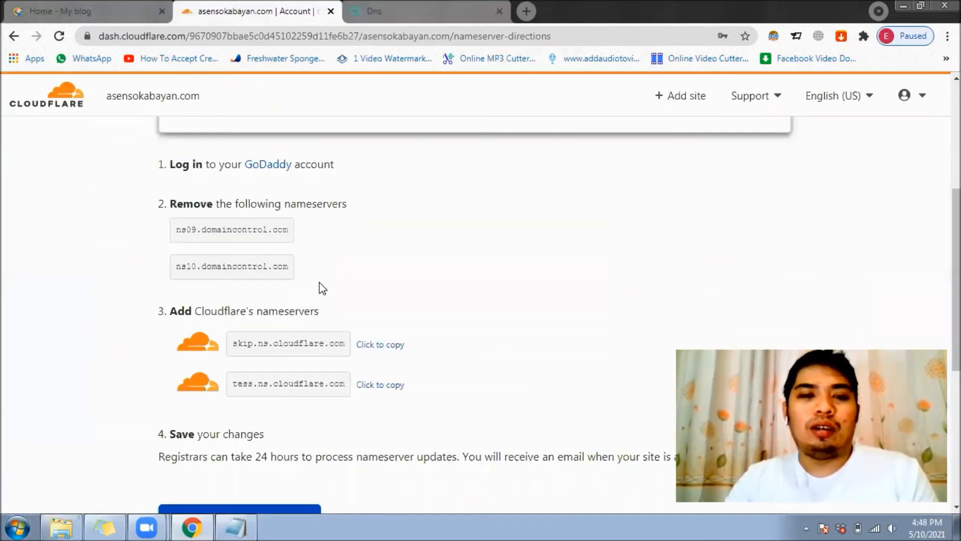
pyautogui.click(376, 345)
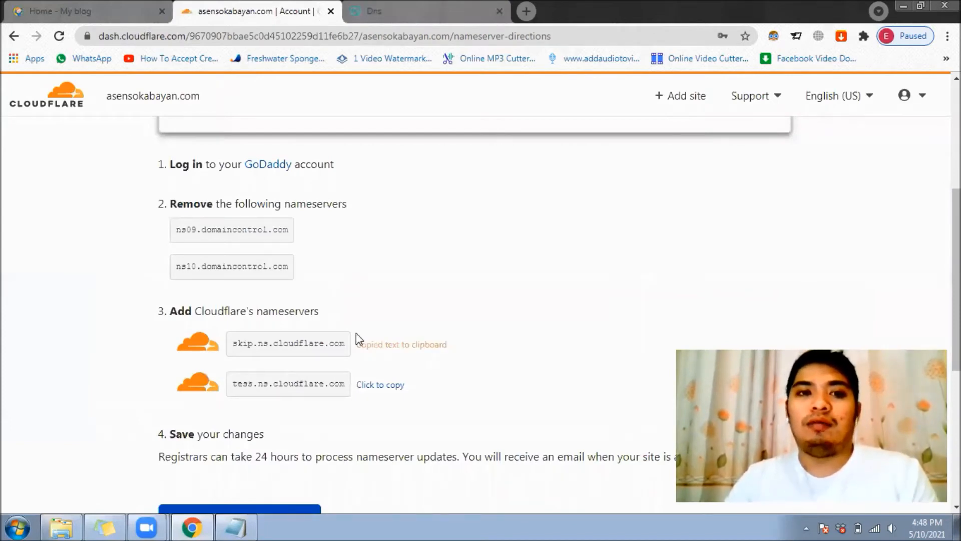
pyautogui.click(376, 345)
pyautogui.click(351, 18)
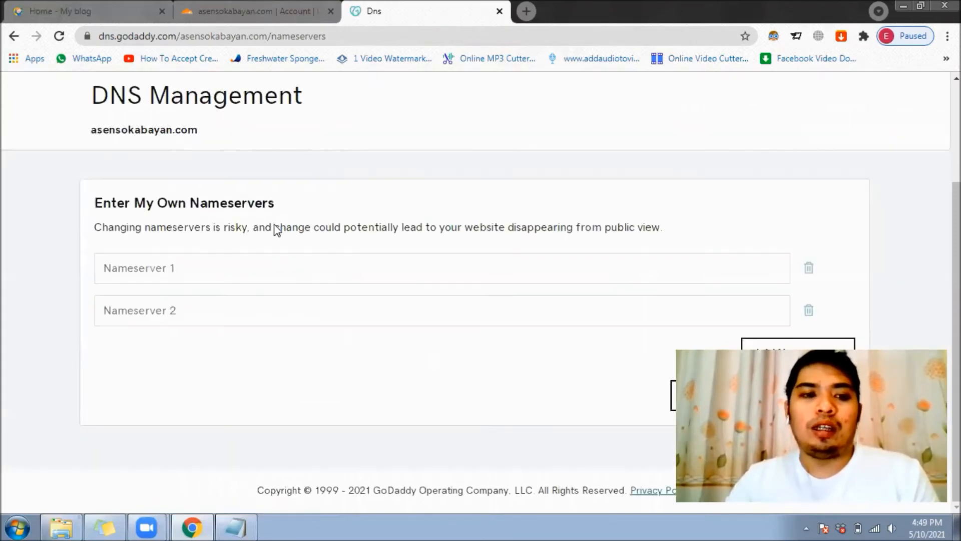
pyautogui.click(243, 268)
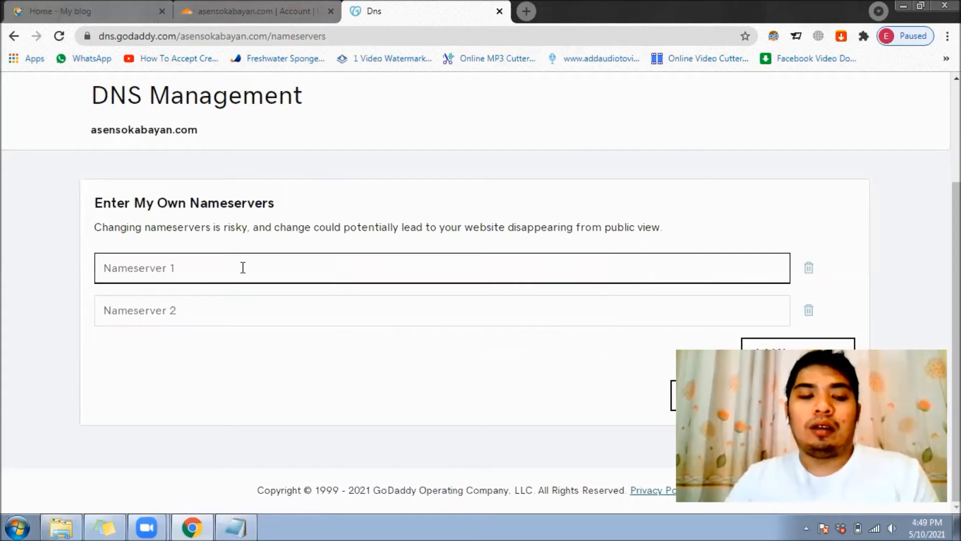
pyautogui.hotkey('ctrl', 'v')
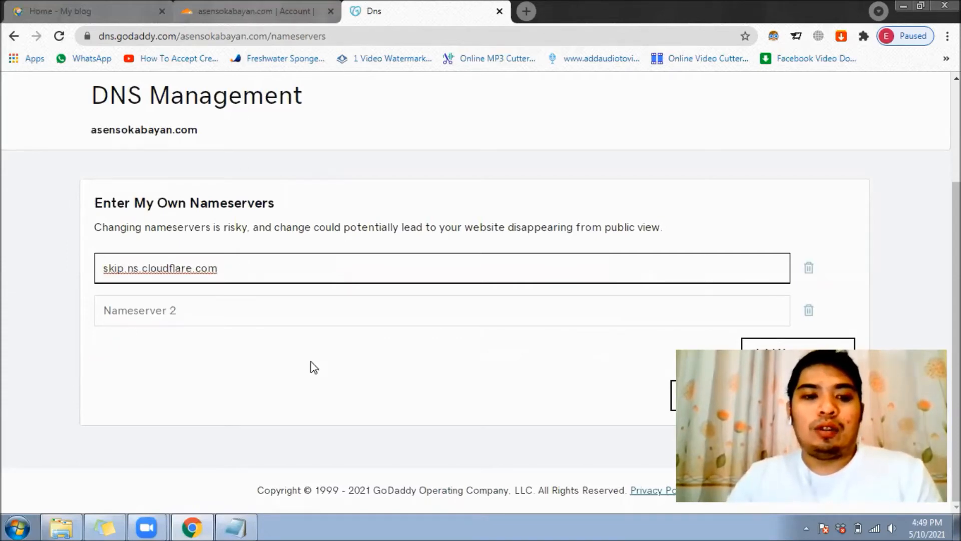
# Step: Copy tess.ns.cloudflare.com from Cloudflare and enter it as the second nameserver in GoDaddy
pyautogui.hotkey('ctrl', 'shift', 'Tab')
pyautogui.click(373, 385)
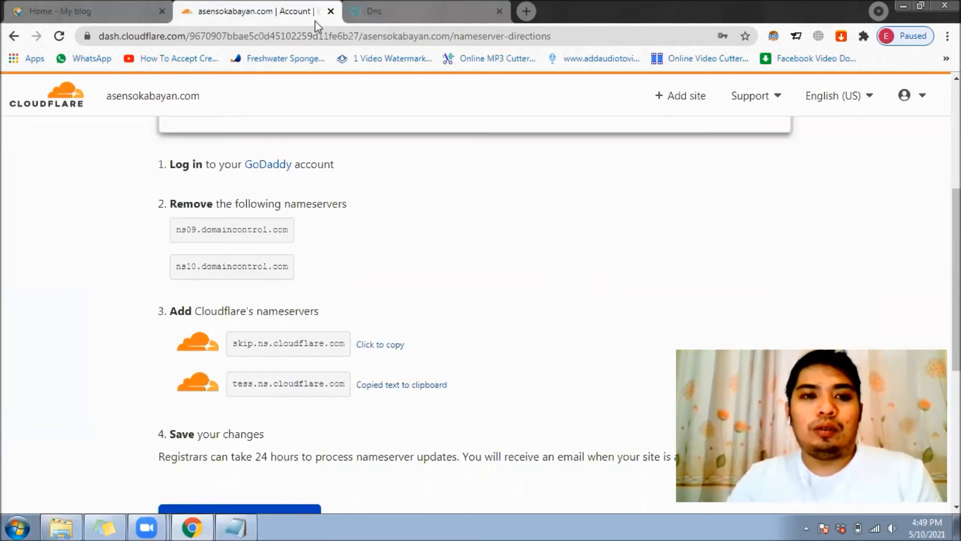
pyautogui.hotkey('ctrl', 'Tab')
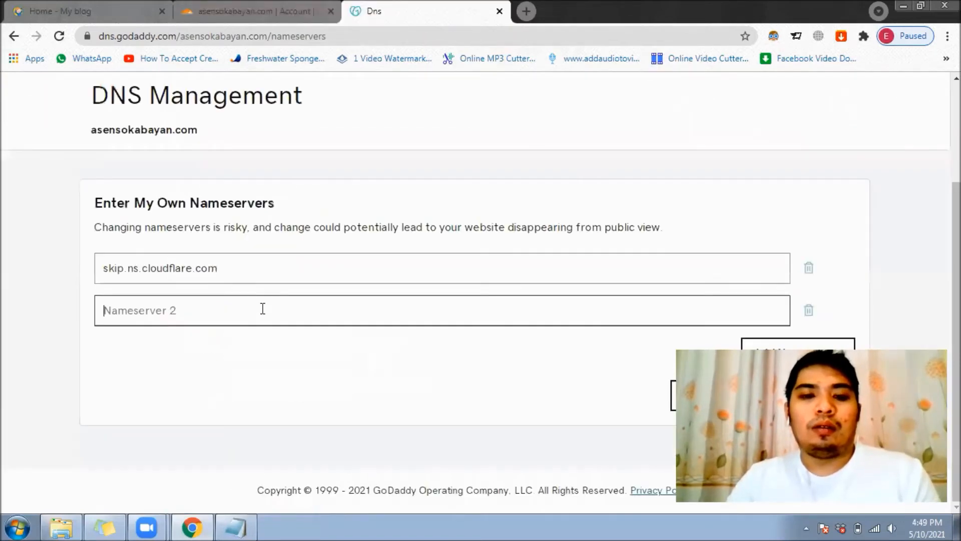
pyautogui.hotkey('ctrl', 'v')
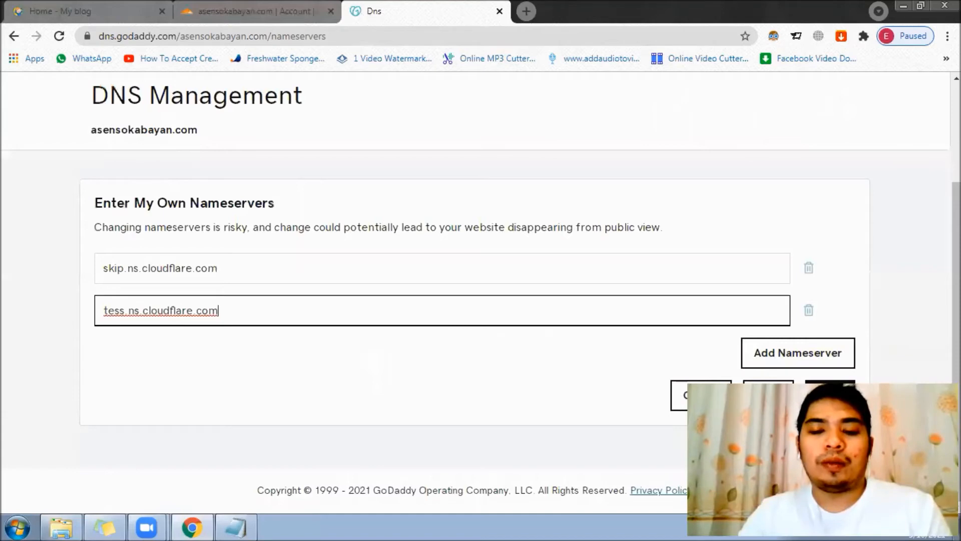
# Step: Save the custom nameservers and consent to the nameserver update for asensokabayan.com
pyautogui.click(830, 396)
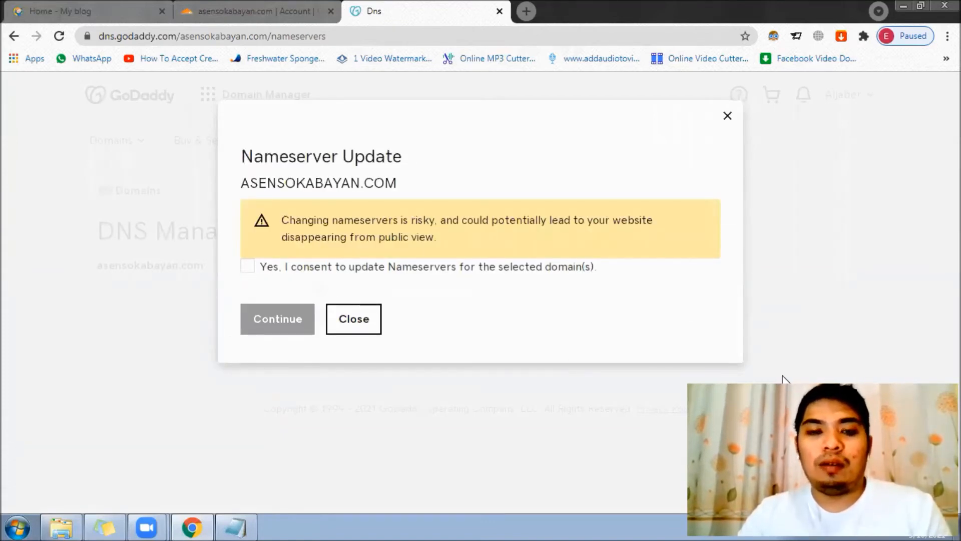
pyautogui.click(247, 266)
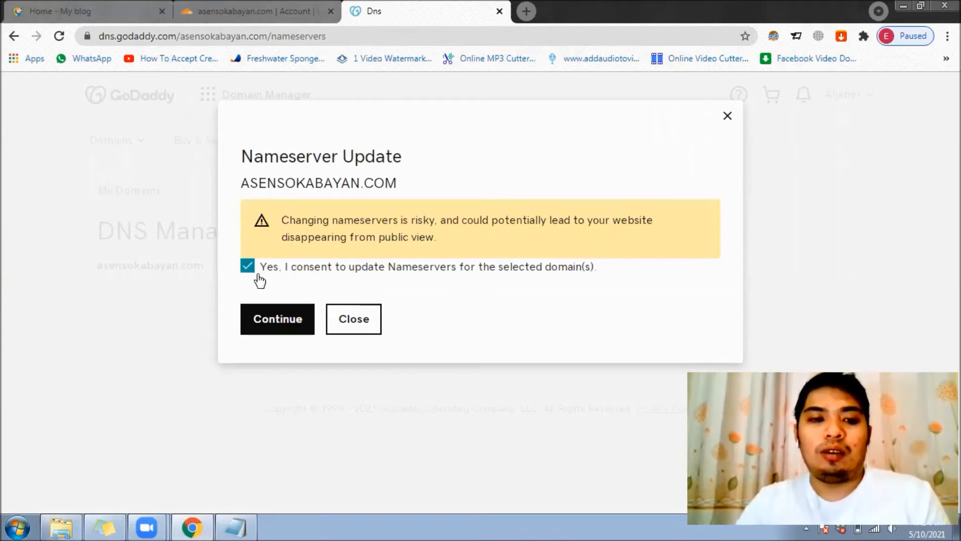
pyautogui.click(269, 321)
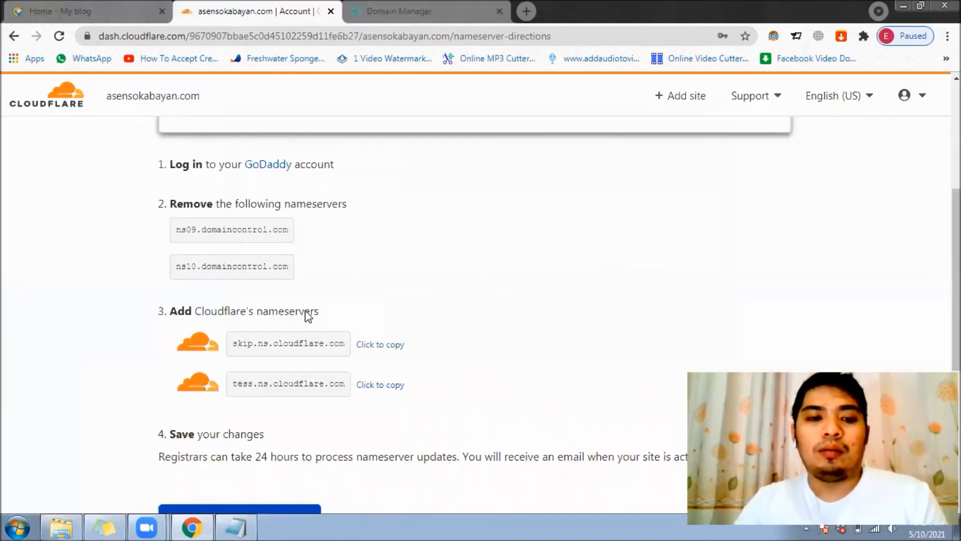
# Step: Confirm in Cloudflare that the nameserver change is done and have the nameservers checked
pyautogui.scroll(-1, 165, 310)
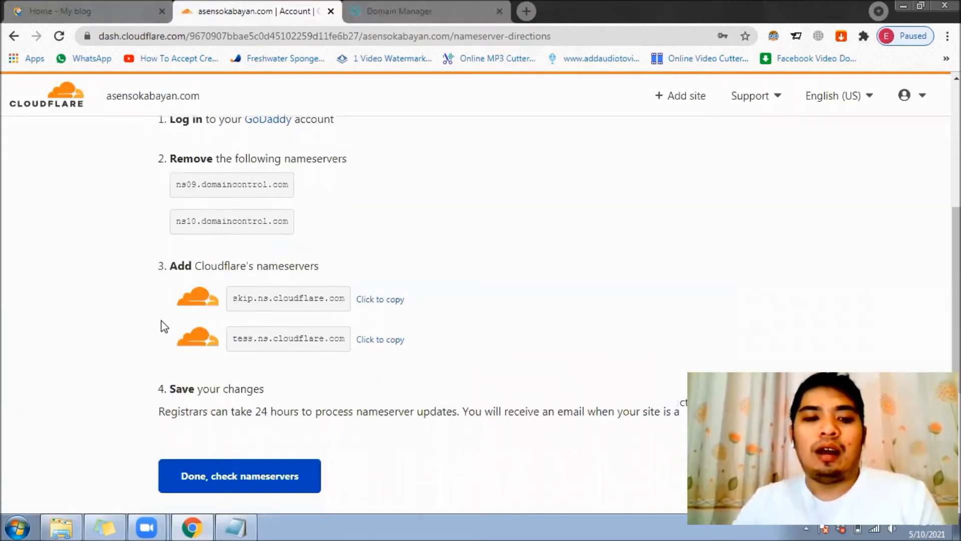
pyautogui.scroll(-2, 163, 325)
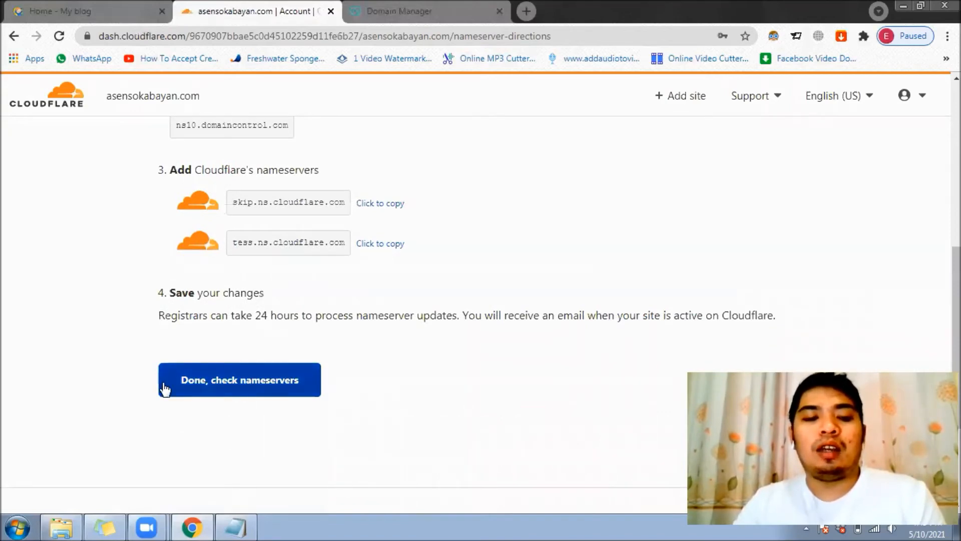
pyautogui.click(231, 397)
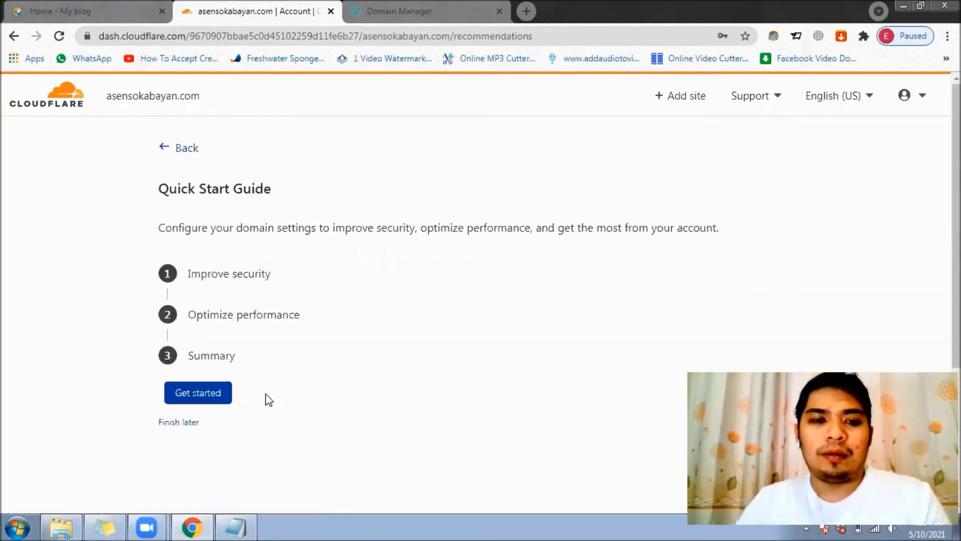
# Step: Start the Quick Start Guide and turn on Automatic HTTPS Rewrites under Improve security
pyautogui.click(219, 396)
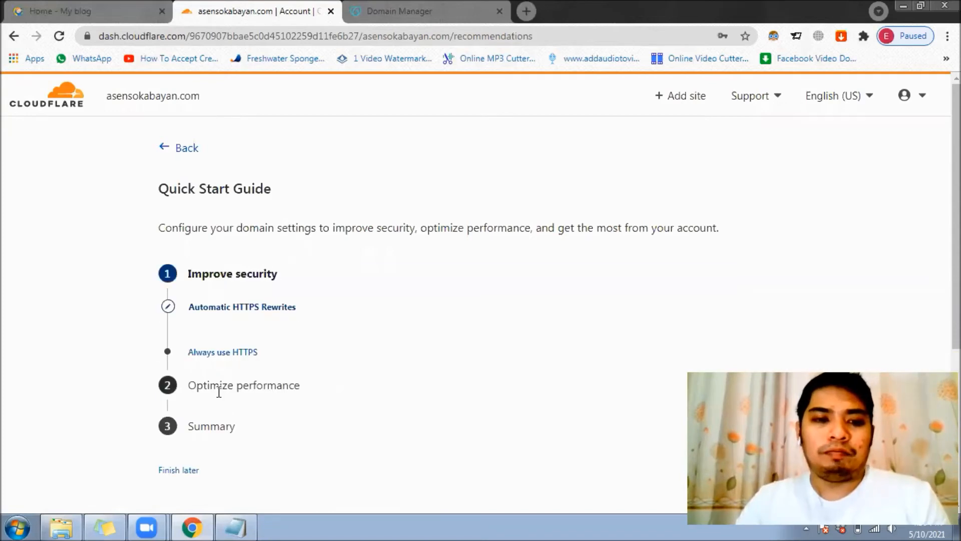
pyautogui.scroll(-2, 220, 397)
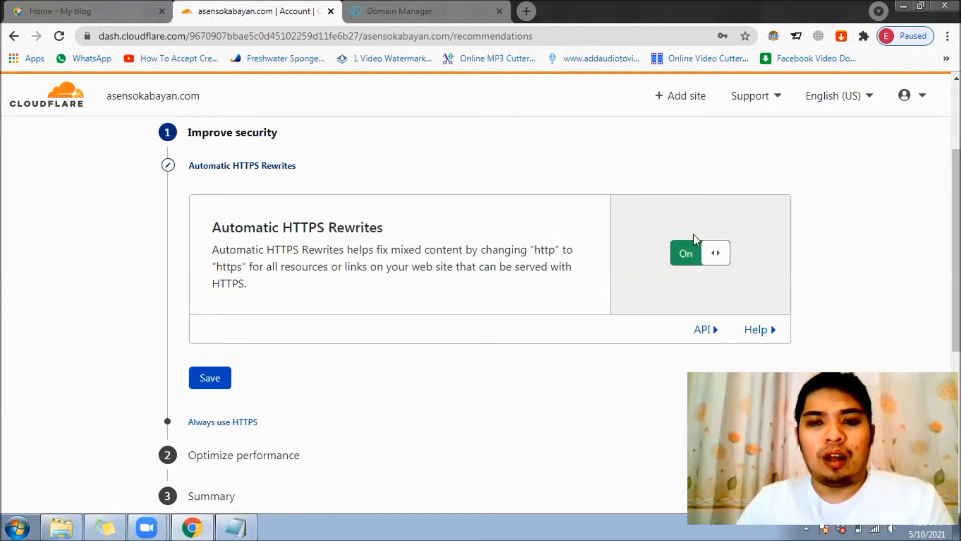
pyautogui.click(696, 254)
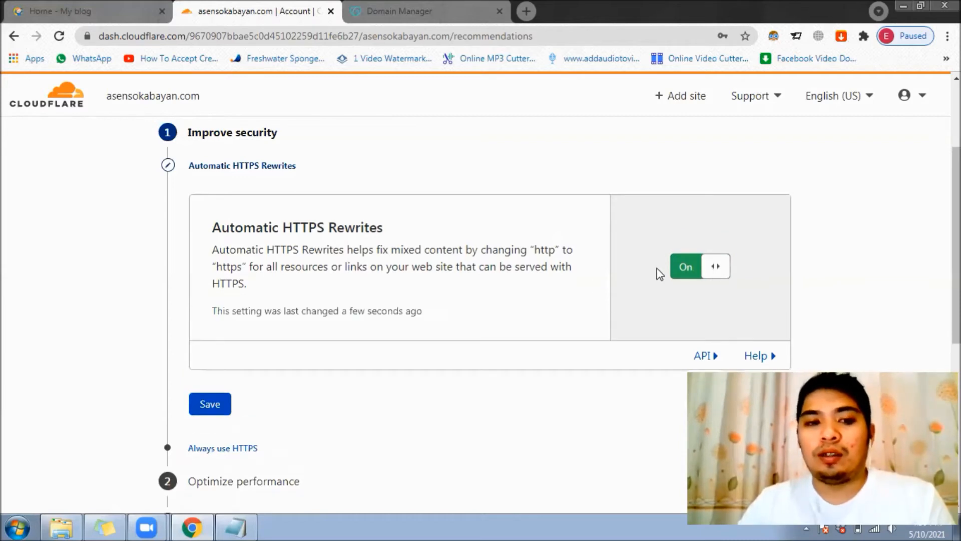
# Step: Save the Quick Start settings with Always Use HTTPS and Brotli on and no Auto Minify options, and finish the guide
pyautogui.scroll(-2, 201, 348)
pyautogui.click(210, 333)
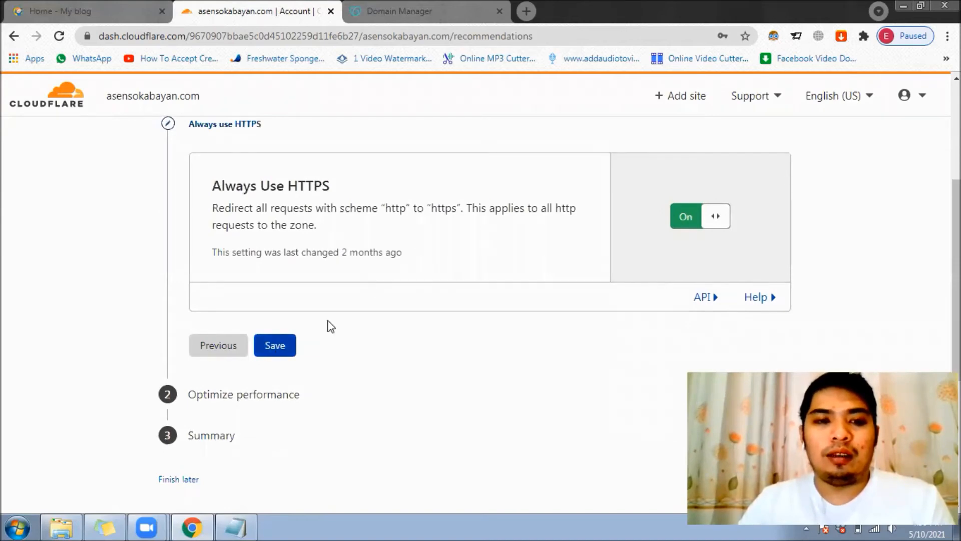
pyautogui.click(280, 351)
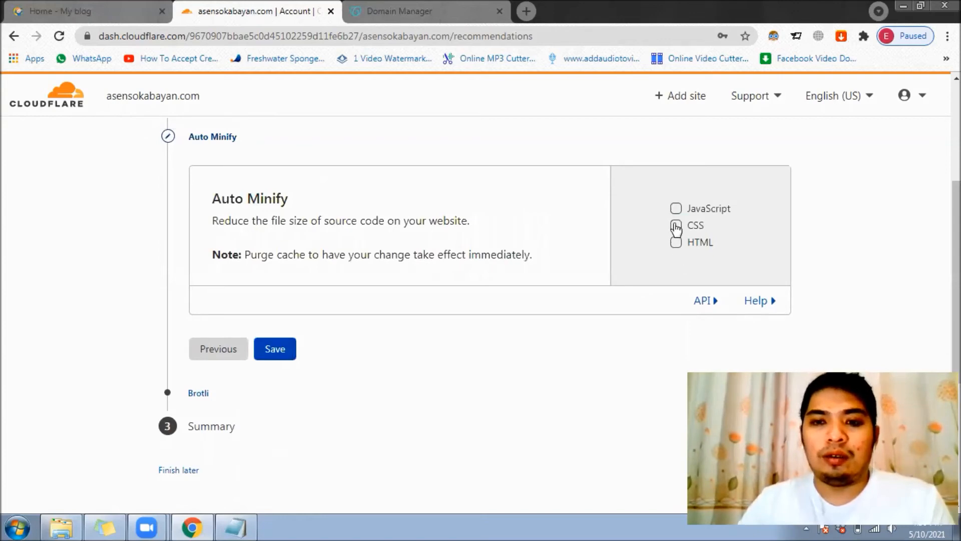
pyautogui.click(271, 355)
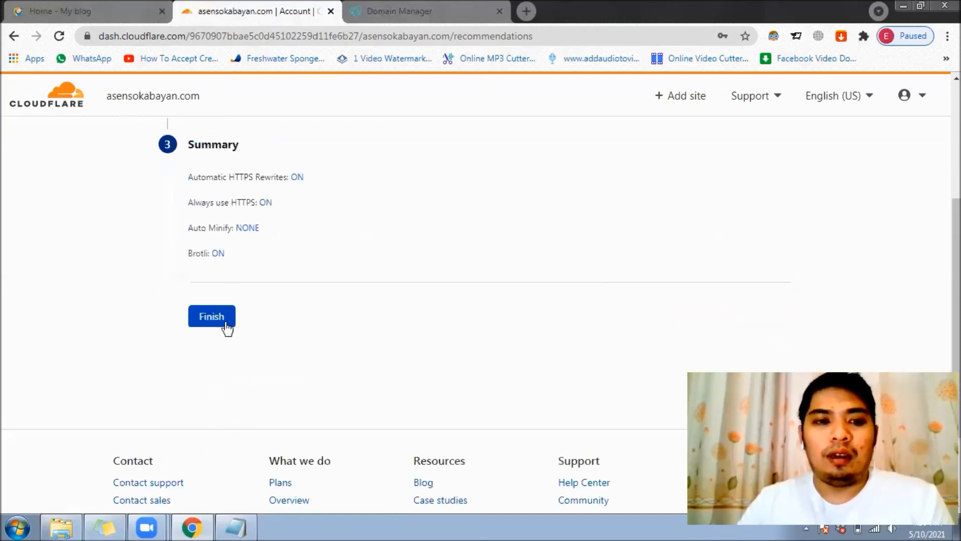
pyautogui.click(213, 318)
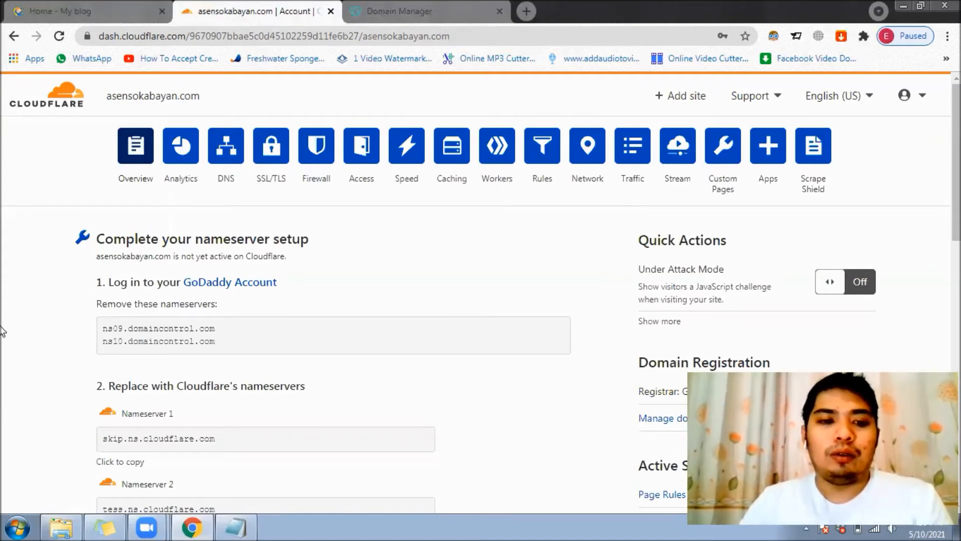
# Step: Request a nameserver check for asensokabayan.com from its Cloudflare overview
pyautogui.scroll(-5, 3, 331)
pyautogui.scroll(-2, 3, 331)
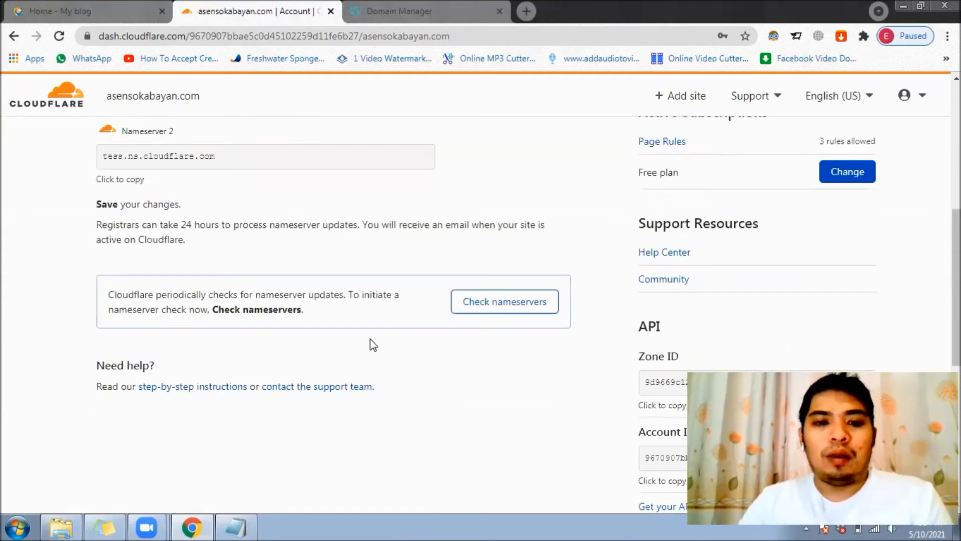
pyautogui.click(491, 310)
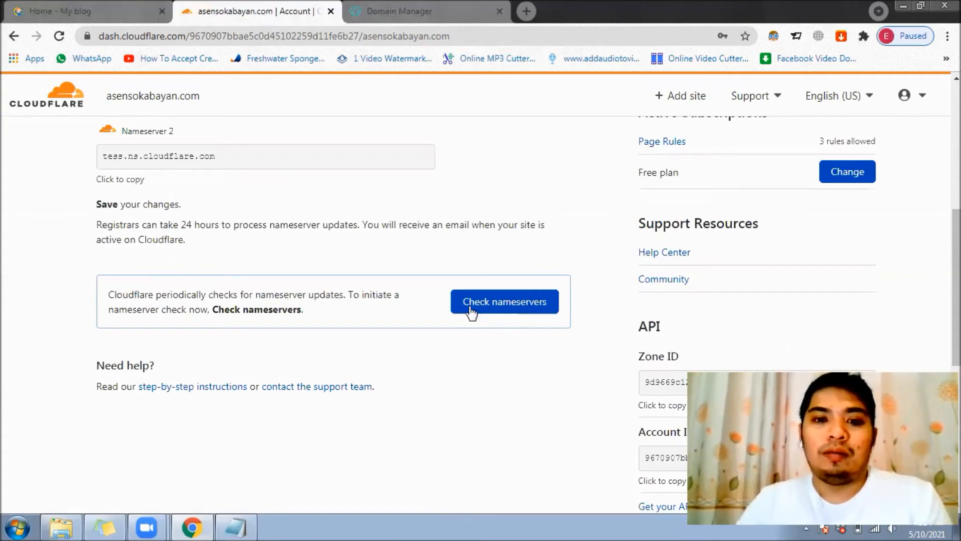
pyautogui.click(471, 311)
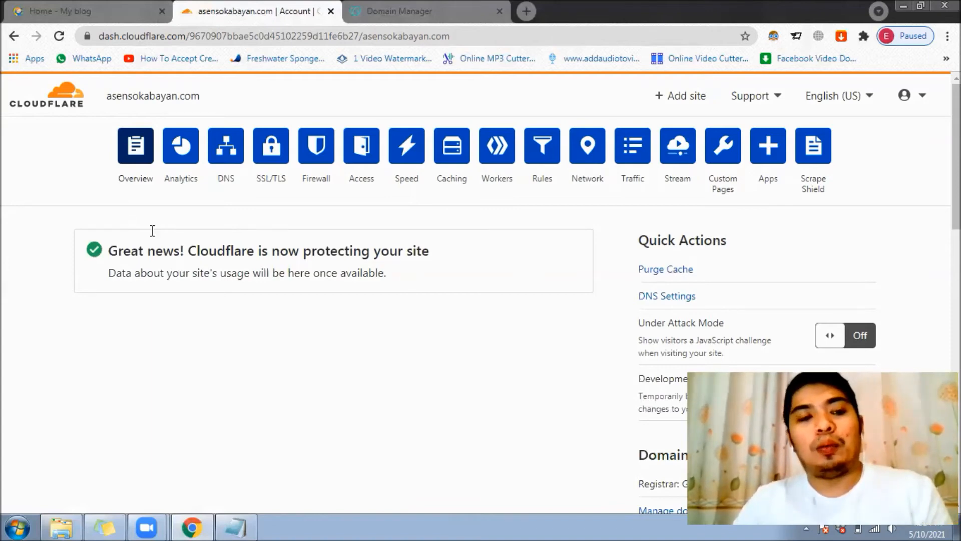
# Step: Switch to the asensokabayan.com site, open its WordPress admin at /wp-admin/, and go to the page for adding new plugins
pyautogui.click(54, 10)
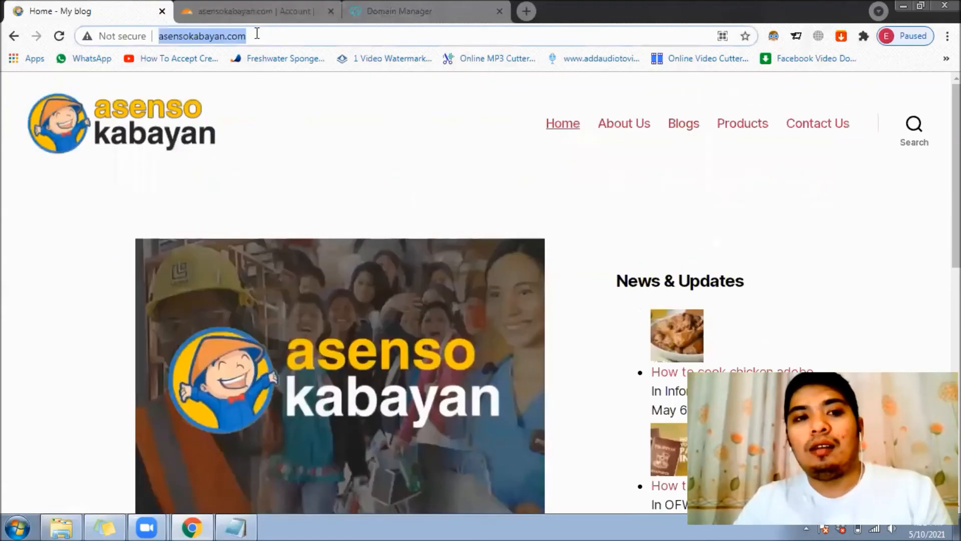
pyautogui.click(281, 38)
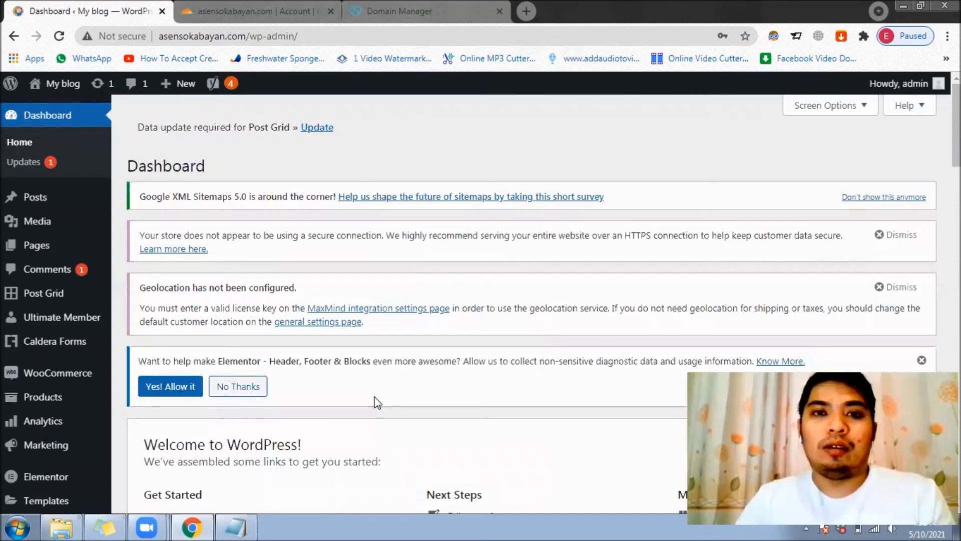
pyautogui.scroll(-1, 363, 399)
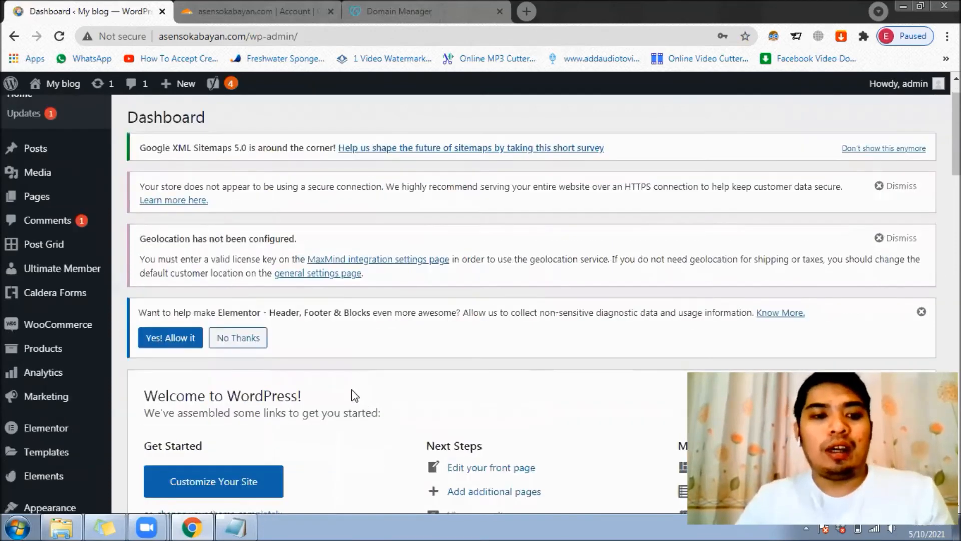
pyautogui.scroll(-3, 354, 395)
pyautogui.moveTo(96, 372)
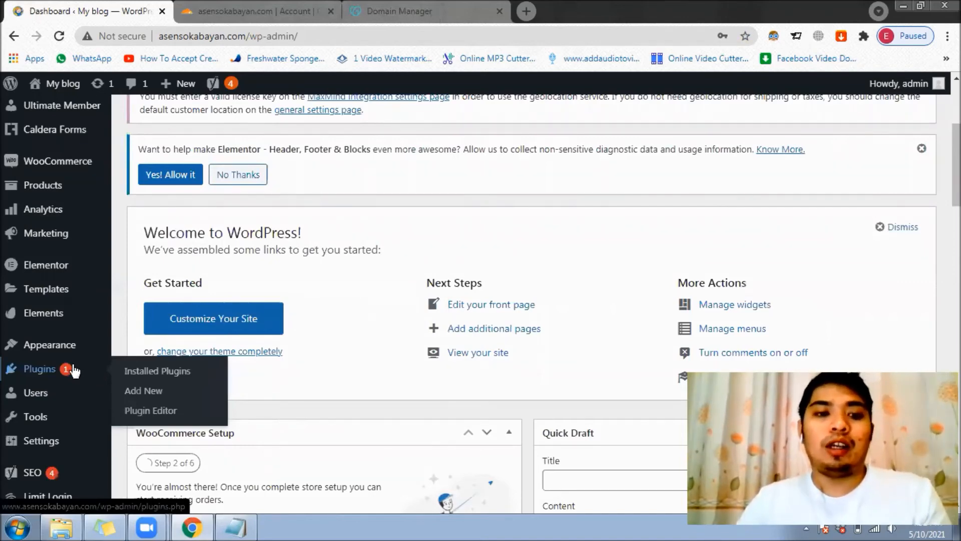
pyautogui.click(156, 394)
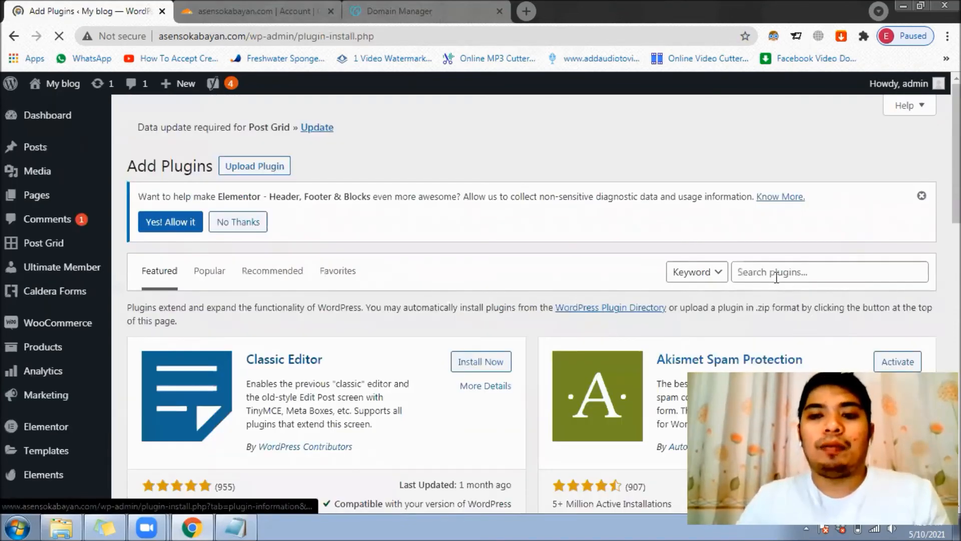
# Step: Search the plugins for "flexible ssl", and install and activate Flexible SSL for CloudFlare
pyautogui.click(776, 277)
pyautogui.write('flexible ssl')
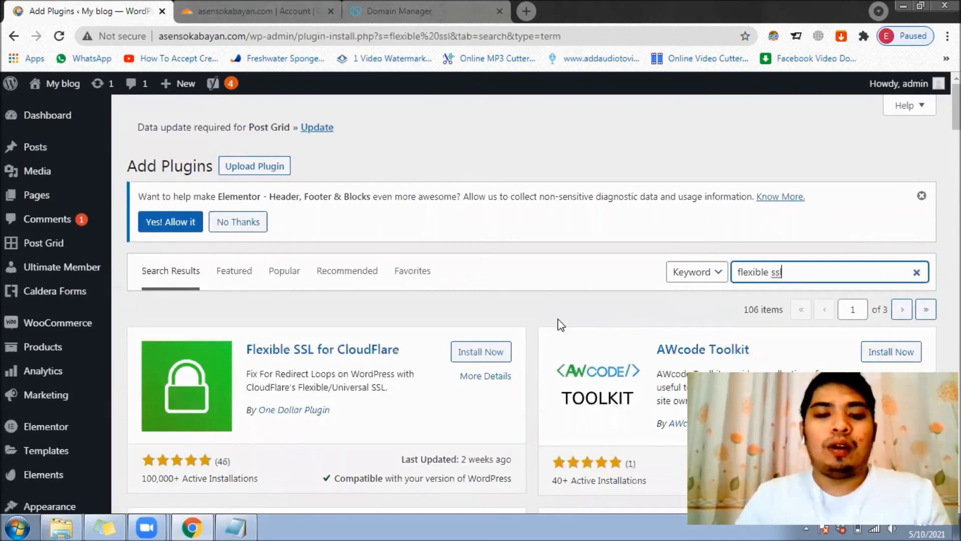
pyautogui.click(486, 352)
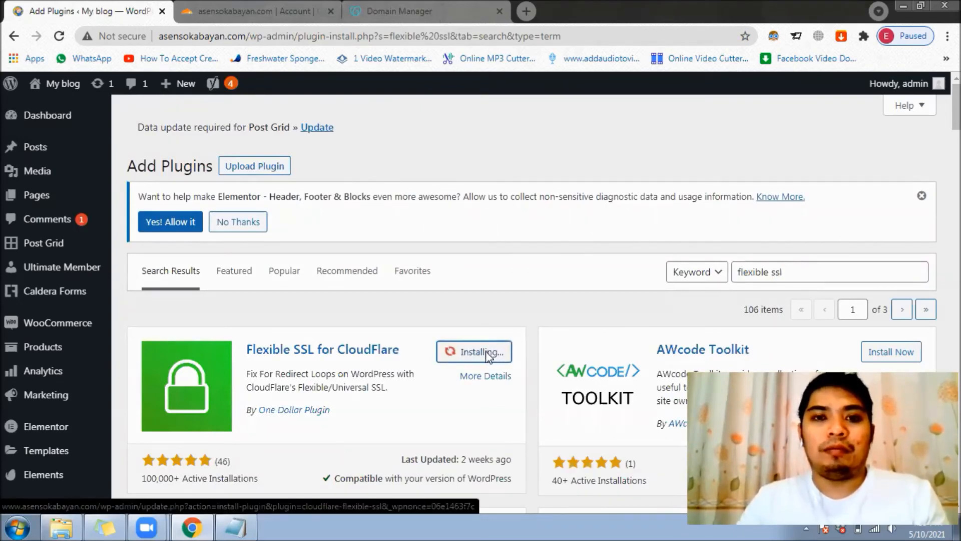
pyautogui.click(487, 357)
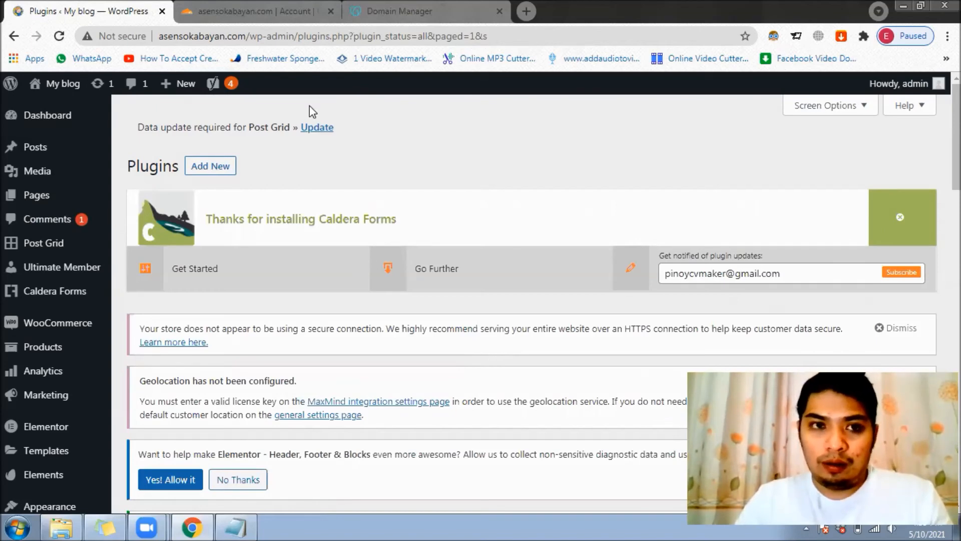
# Step: Return to Cloudflare and turn on Always Use HTTPS in the SSL/TLS edge certificate settings for asensokabayan.com
pyautogui.click(264, 20)
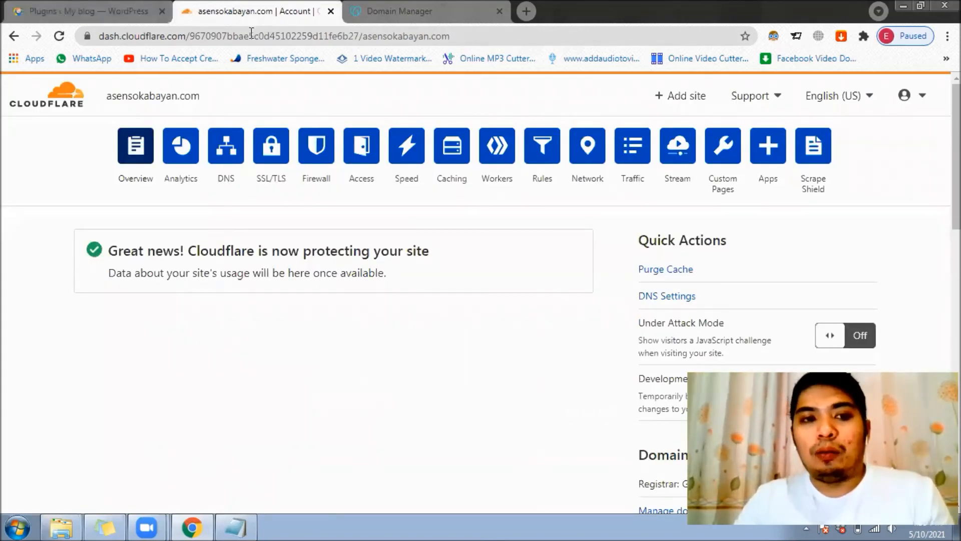
pyautogui.click(273, 158)
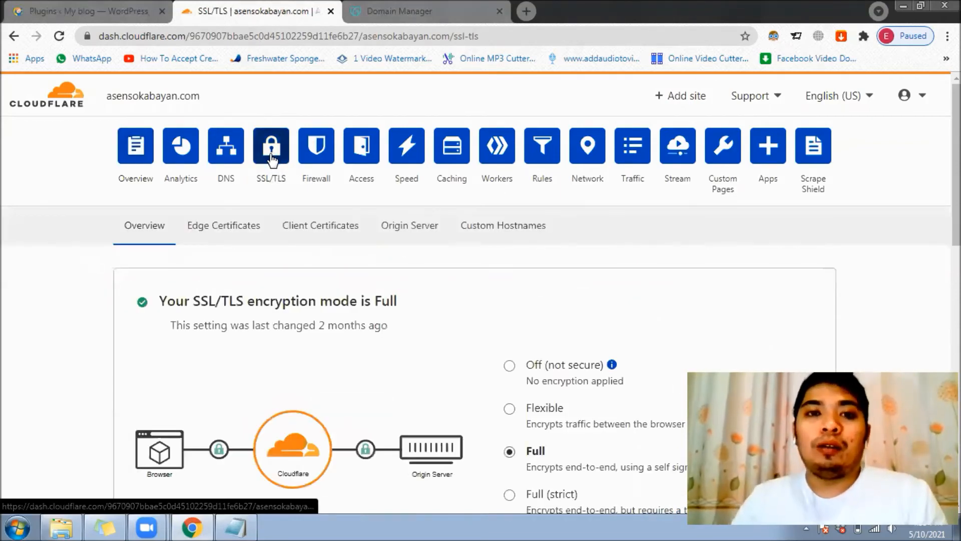
pyautogui.click(215, 238)
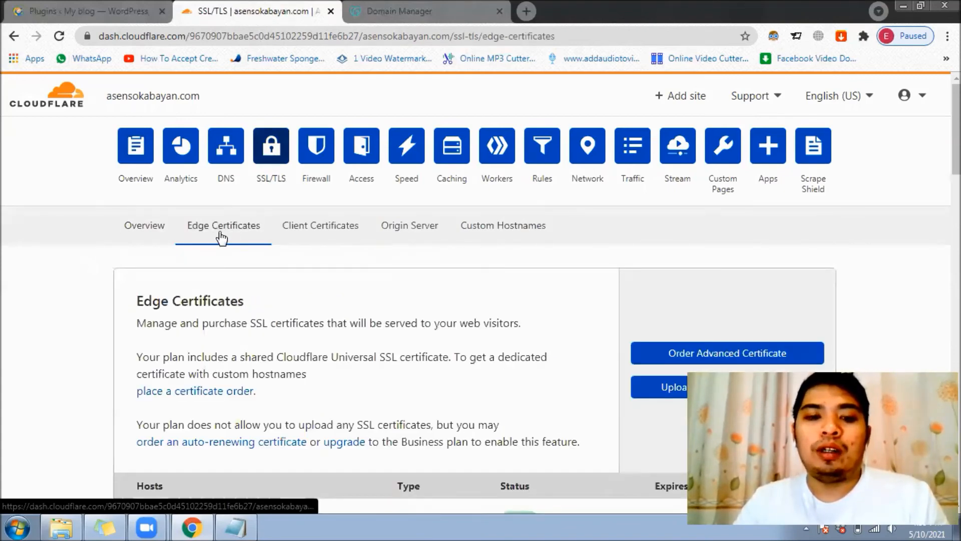
pyautogui.scroll(-5, 414, 234)
pyautogui.scroll(-2, 415, 234)
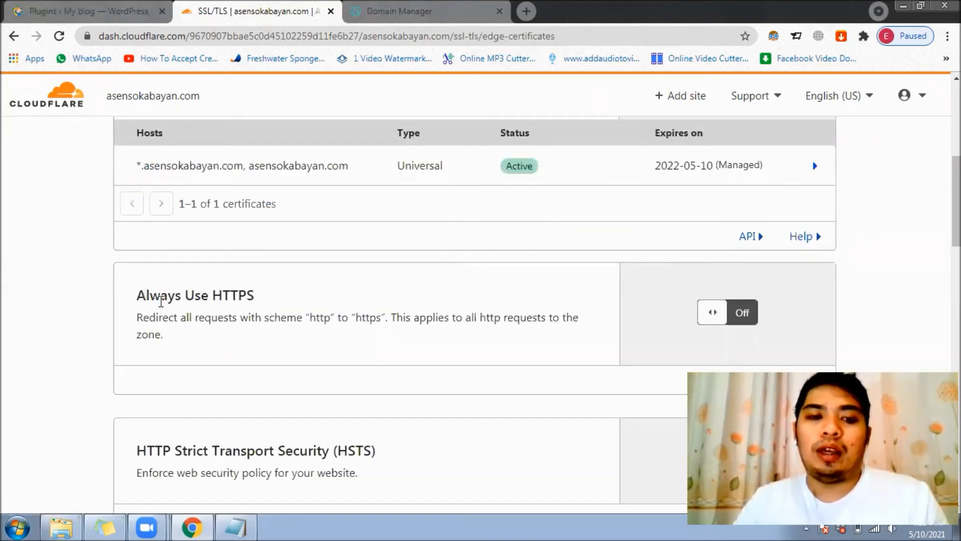
pyautogui.tripleClick(160, 296)
pyautogui.click(739, 323)
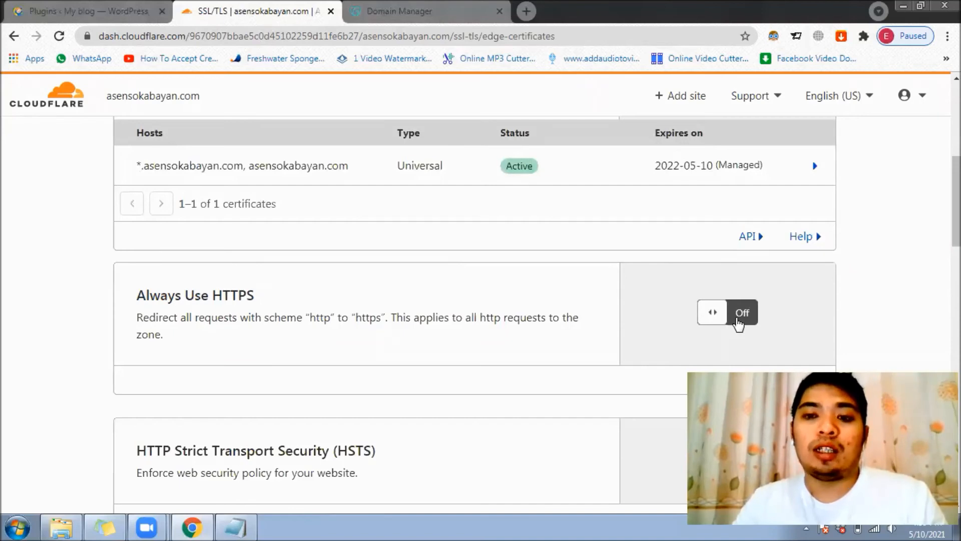
pyautogui.click(738, 323)
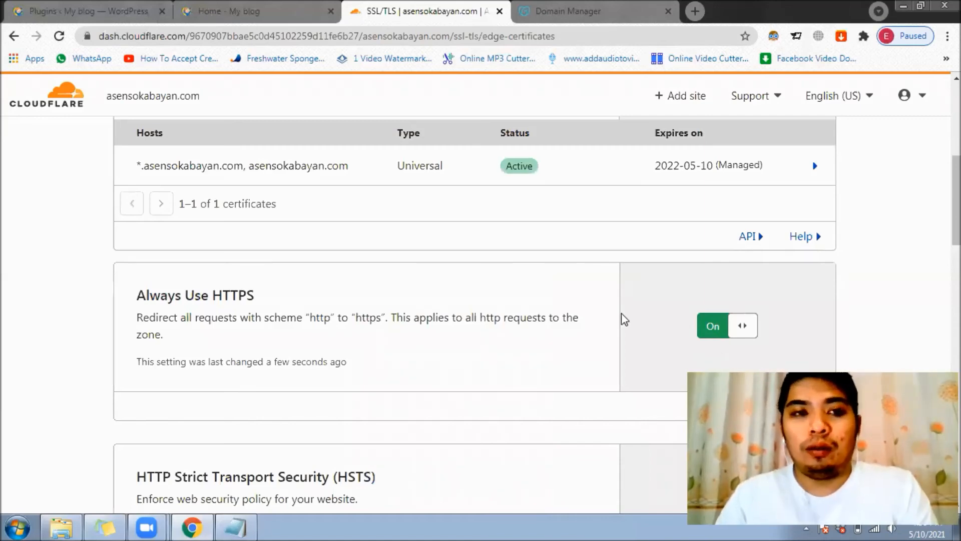
pyautogui.click(247, 20)
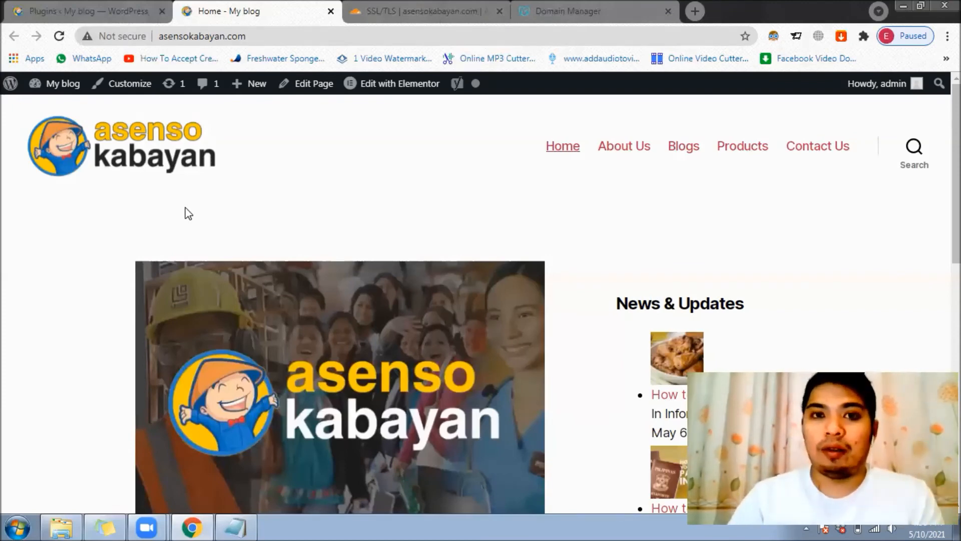
pyautogui.click(58, 37)
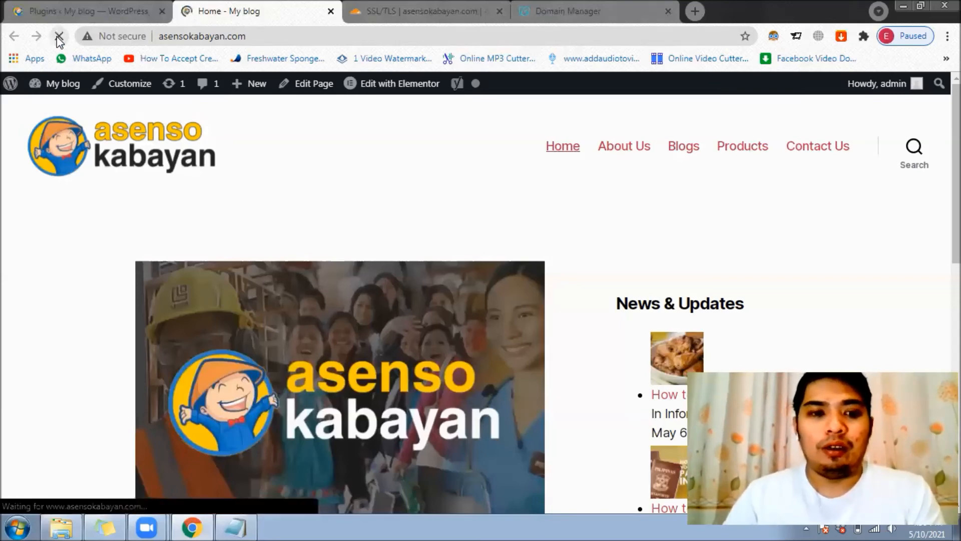
pyautogui.click(258, 31)
pyautogui.hotkey('ctrl', 'c')
pyautogui.click(2, 286)
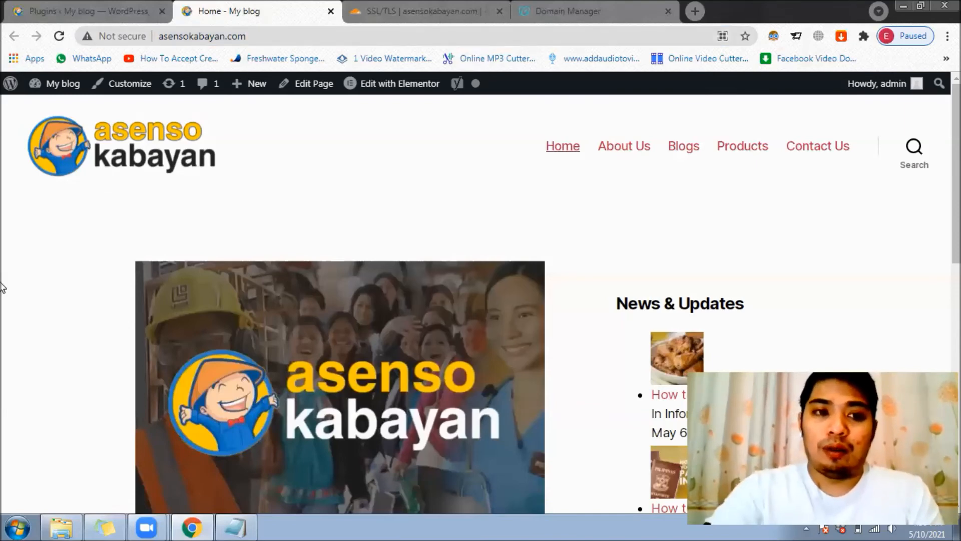
pyautogui.hotkey('ctrl', 'shift', 'n')
pyautogui.hotkey('ctrl', 'v')
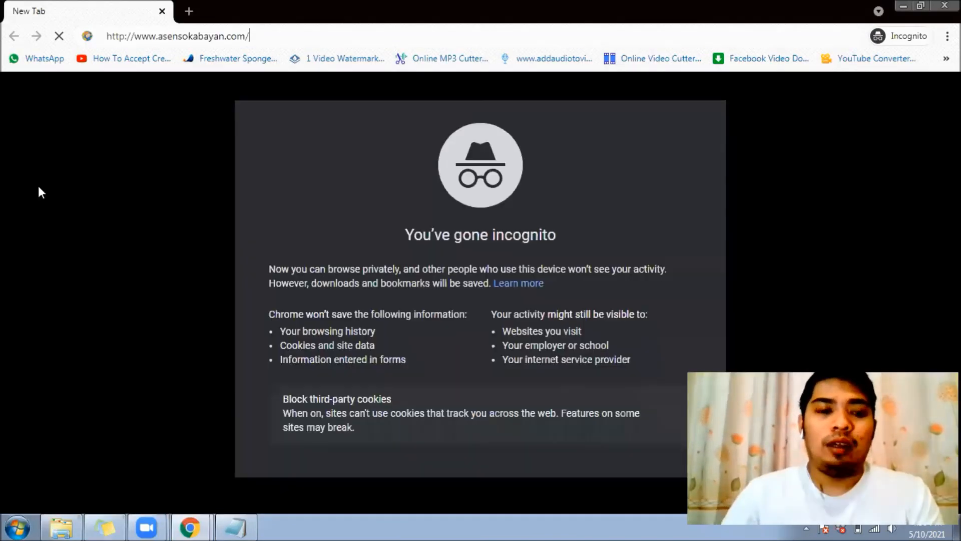